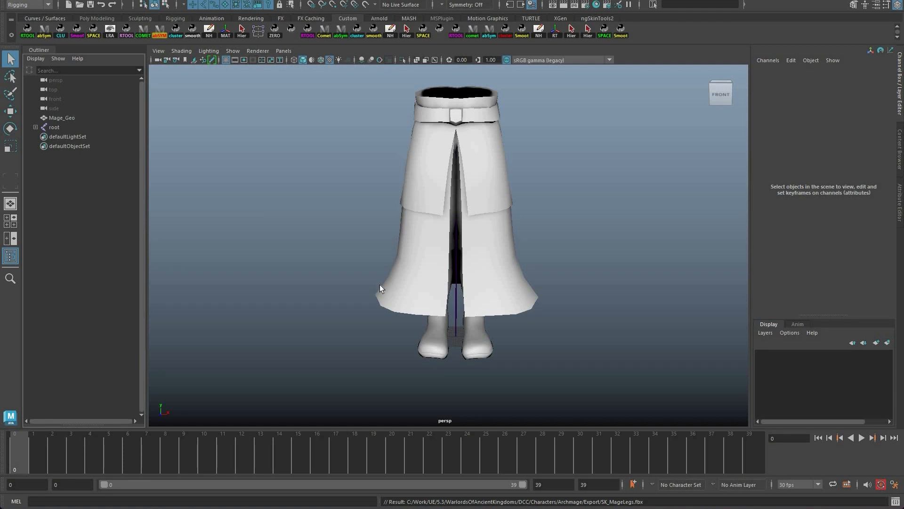
Start the Paint Skin Weights tool on Mage_Geo and review the leg joint weights, finishing with the thigh_r influence active
click(418, 228)
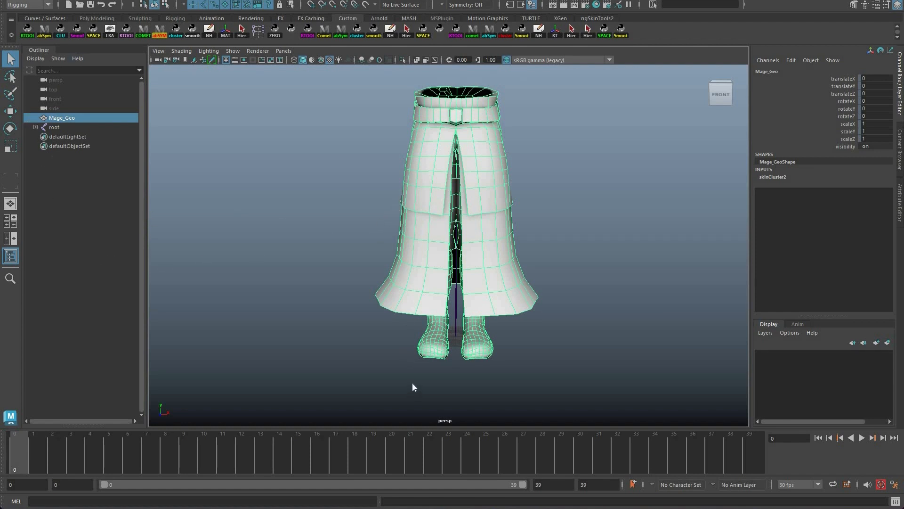
right_click(402, 222)
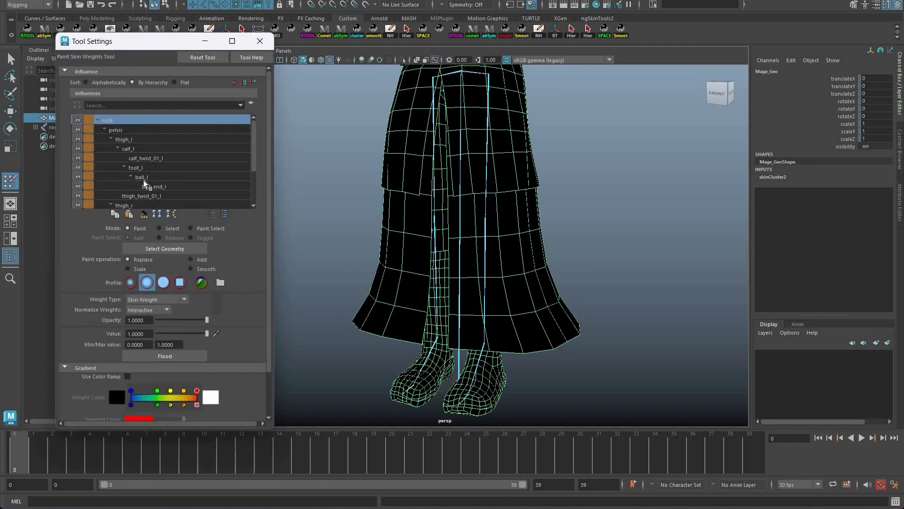
key(Down)
key(Down)
key(Down)
key(Down)
key(Down)
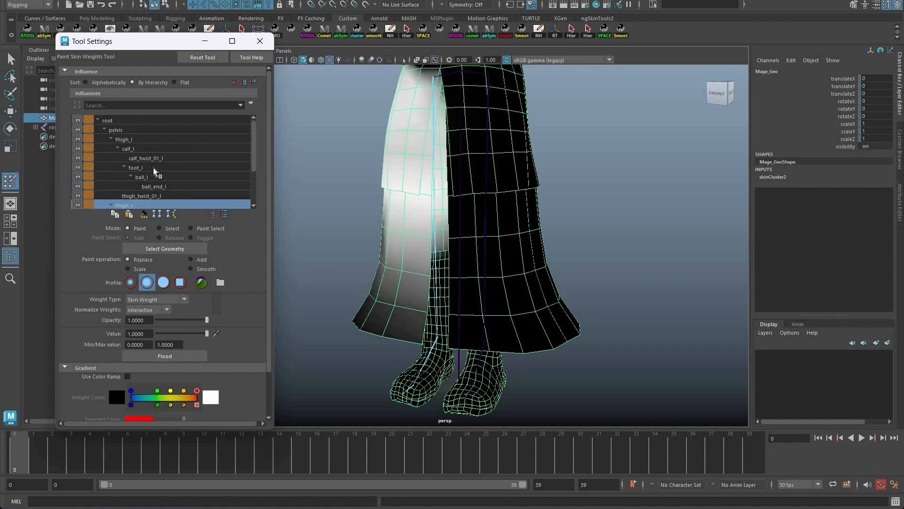
key(Down)
key(Down)
key(Down)
key(Down)
key(Down)
key(Down)
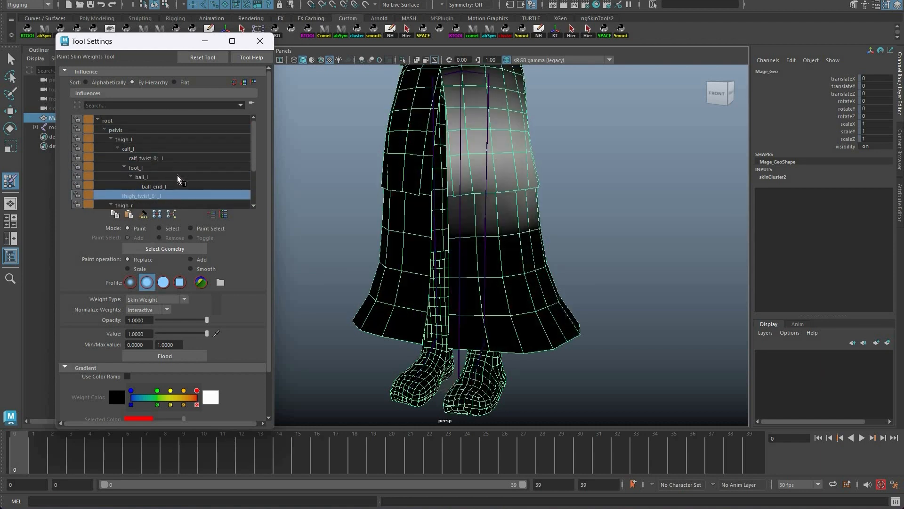
key(Down)
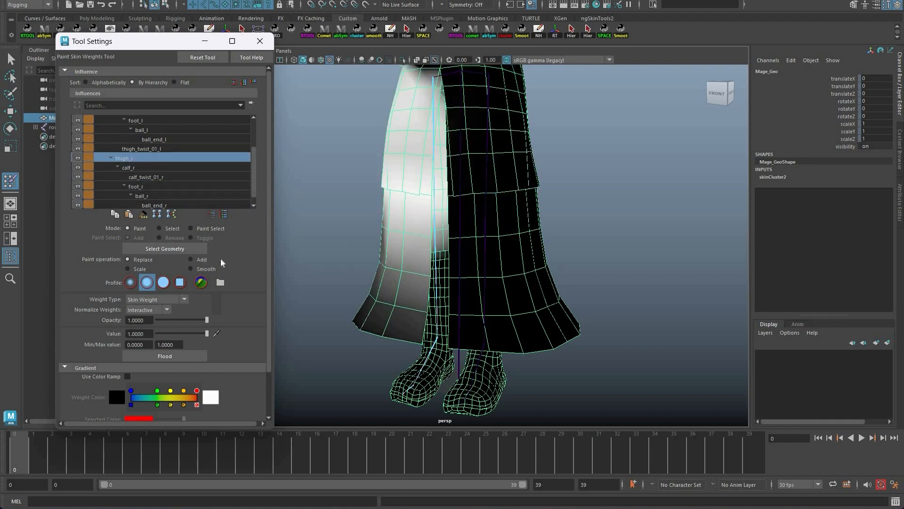
Change the weight painting operation to Smooth for the thigh_r influence
key(u)
drag(502, 213, 530, 265)
alt+drag(452, 197, 493, 198)
alt+right_drag(493, 198, 515, 207)
alt+middle_drag(515, 207, 555, 271)
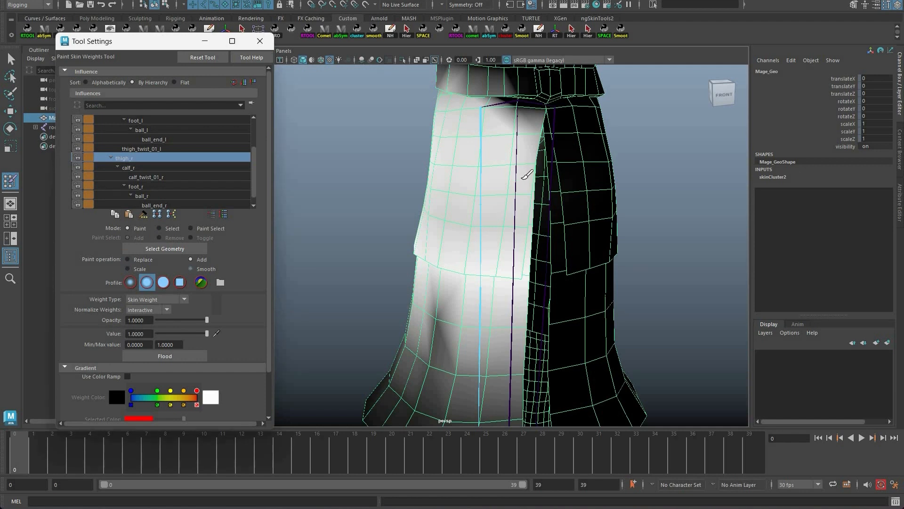
alt+middle_drag(474, 342, 528, 283)
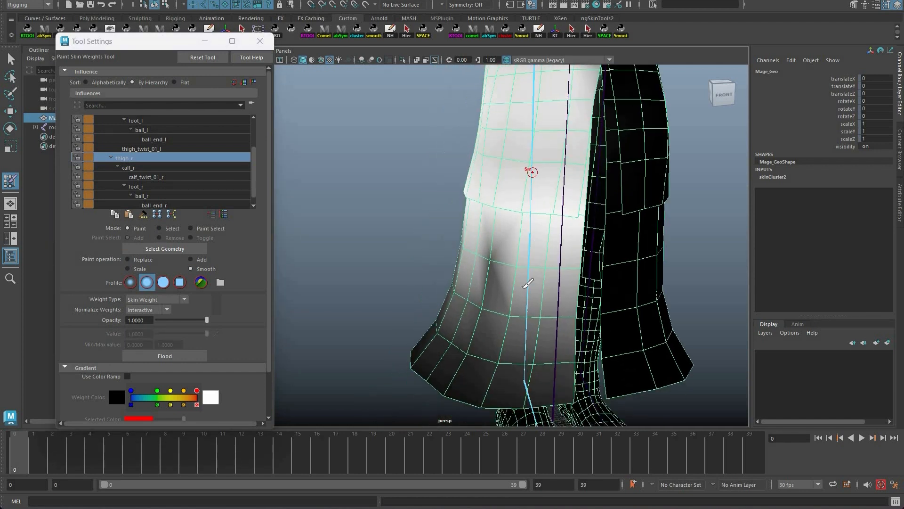
Adjust the brush size and smooth the thigh_r weights across the lower skirt panel on the character's right leg
scroll(528, 284, up, 3)
key(b)
mouse_move(510, 314)
mouse_down()
mouse_move(553, 284)
mouse_move(526, 275)
mouse_up()
click(555, 277)
mouse_move(465, 263)
alt+mouse_down()
mouse_move(535, 267)
mouse_move(513, 225)
alt+mouse_up()
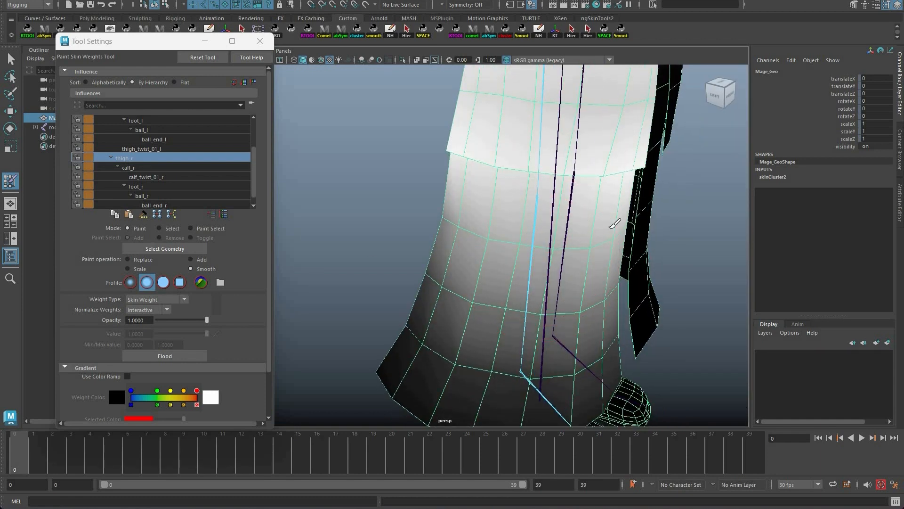
alt+drag(560, 178, 498, 182)
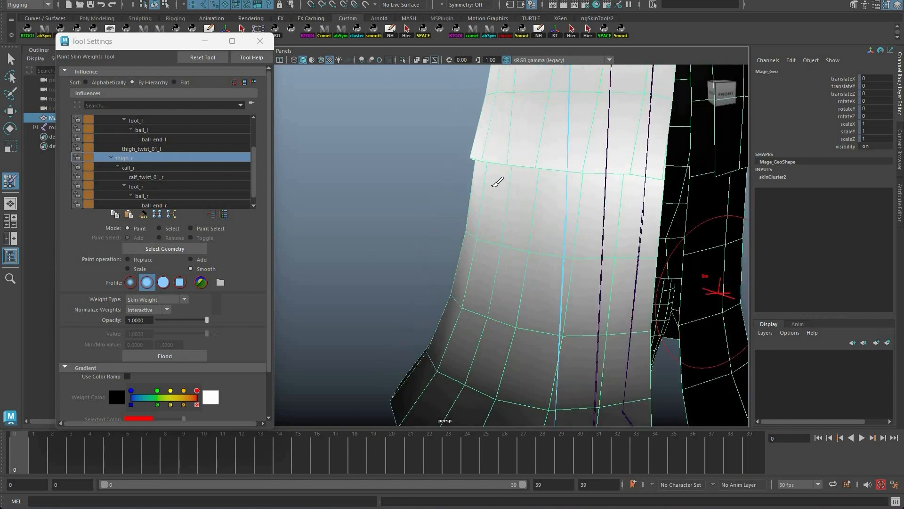
scroll(528, 293, down, 4)
alt+middle_drag(575, 313, 550, 346)
alt+middle_drag(530, 394, 553, 364)
alt+right_drag(553, 364, 576, 375)
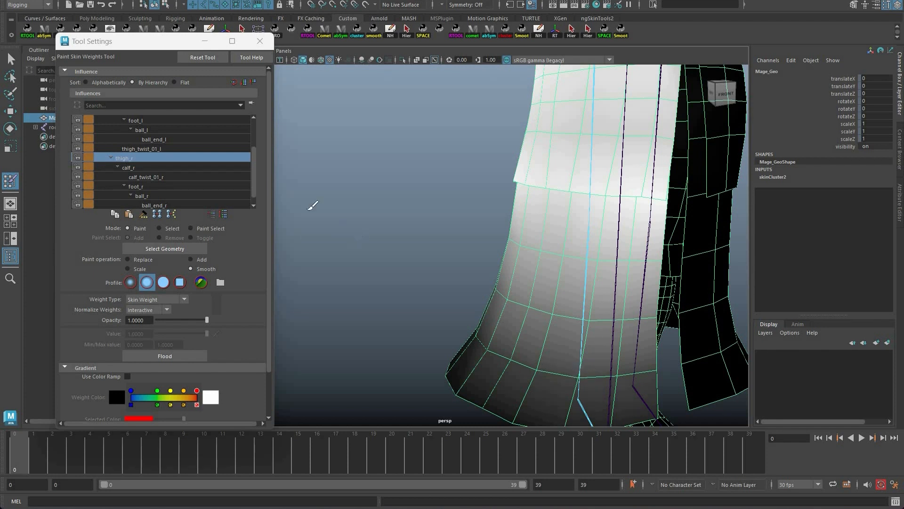
Lock every influence except thigh_r and calf_r, and smooth the calf_r weights just below the upper skirt layer's hem
click(131, 167)
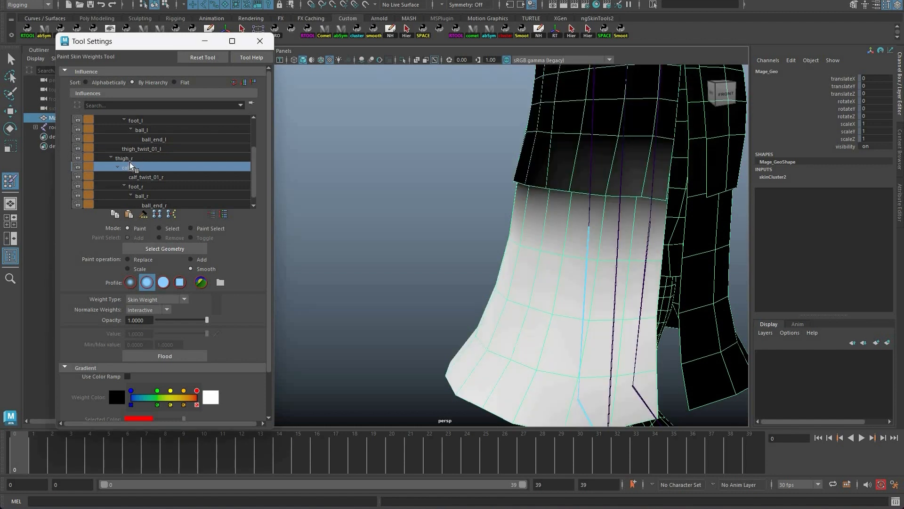
click(97, 158)
click(124, 165)
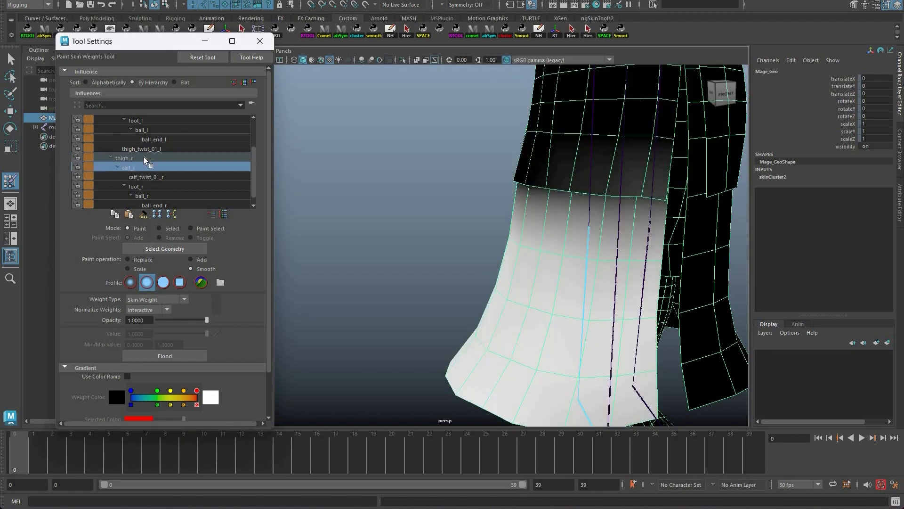
key(ctrl+z)
key(ctrl+z)
key(ctrl+z)
right_click(141, 166)
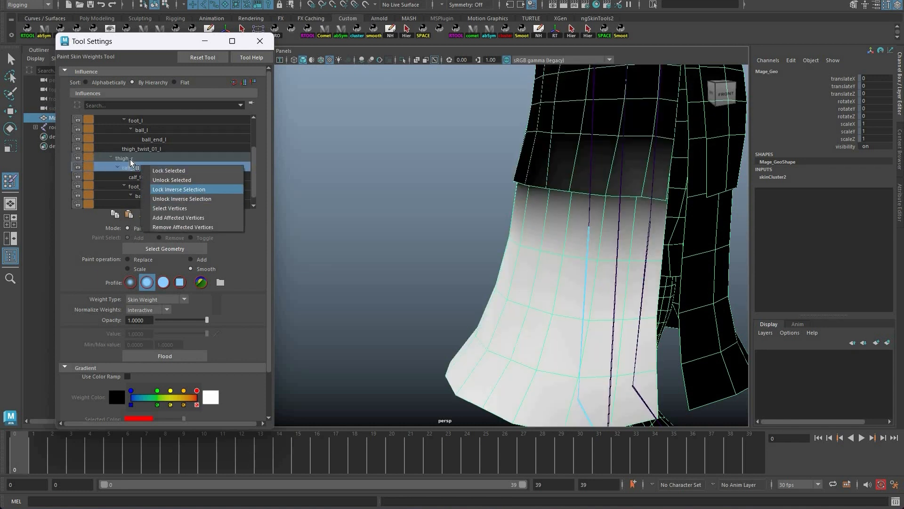
click(179, 189)
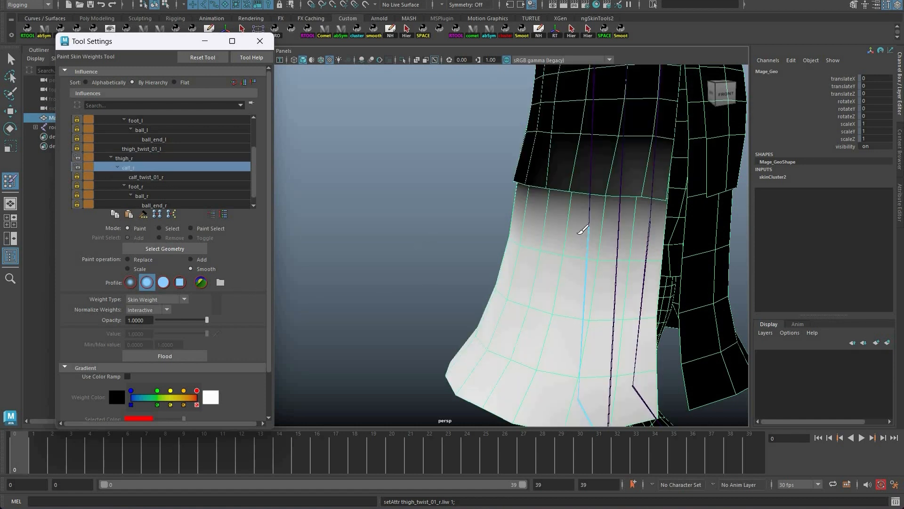
mouse_move(590, 203)
mouse_down()
mouse_move(581, 198)
mouse_move(598, 222)
mouse_move(573, 167)
mouse_move(612, 250)
mouse_move(597, 228)
mouse_up()
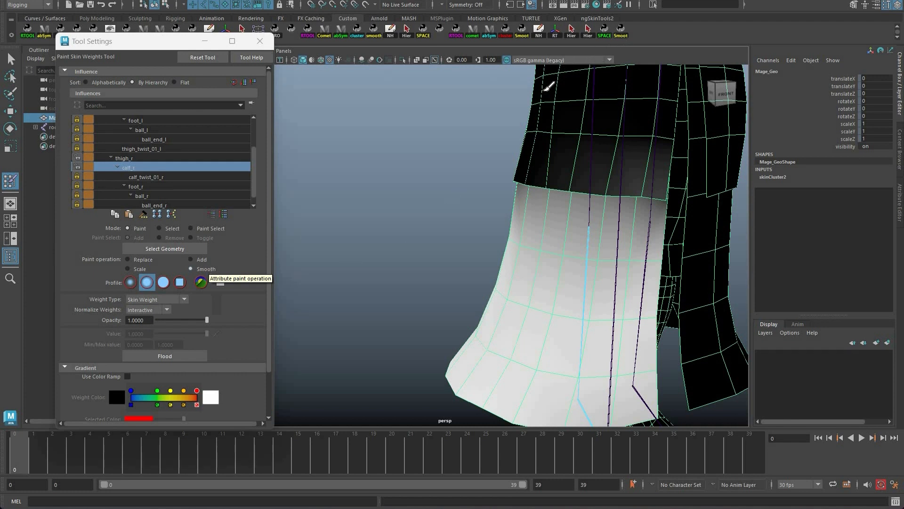
Launch the custom Smooth script
click(621, 31)
drag(697, 87, 414, 87)
click(363, 106)
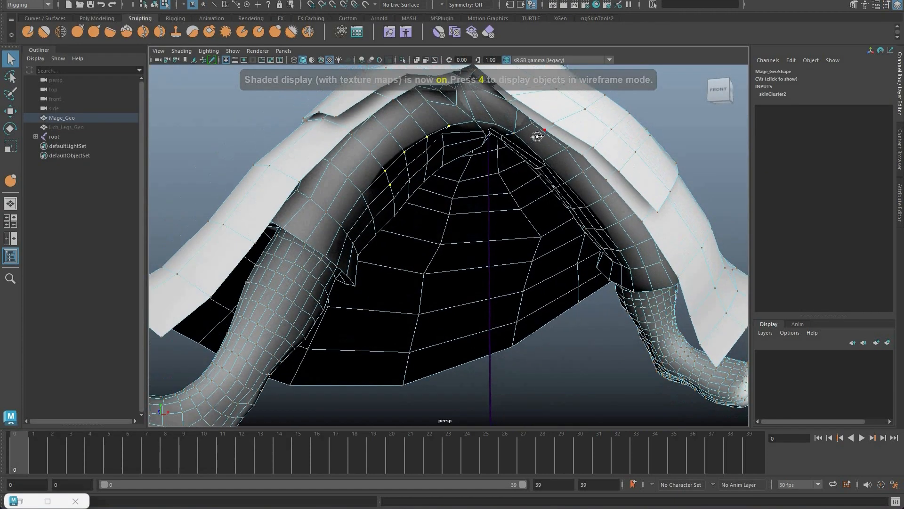
Examine the deformation of the inner thighs and robe between the spread legs from several angles
mouse_move(533, 136)
alt+mouse_down()
mouse_move(534, 162)
mouse_move(489, 131)
mouse_move(528, 147)
mouse_move(561, 196)
mouse_move(494, 135)
mouse_move(505, 147)
alt+mouse_up()
alt+right_drag(505, 148, 439, 148)
alt+drag(491, 187, 562, 200)
alt+right_drag(561, 199, 648, 185)
alt+drag(648, 185, 658, 175)
alt+right_drag(658, 175, 516, 170)
alt+drag(517, 169, 468, 178)
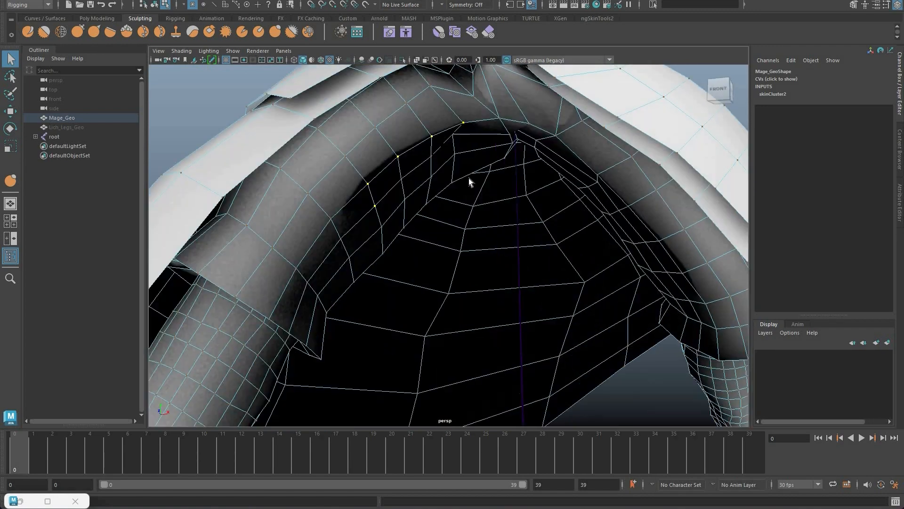
alt+right_drag(468, 178, 485, 154)
mouse_move(485, 155)
alt+mouse_down()
mouse_move(504, 139)
mouse_move(605, 112)
mouse_move(490, 164)
alt+mouse_up()
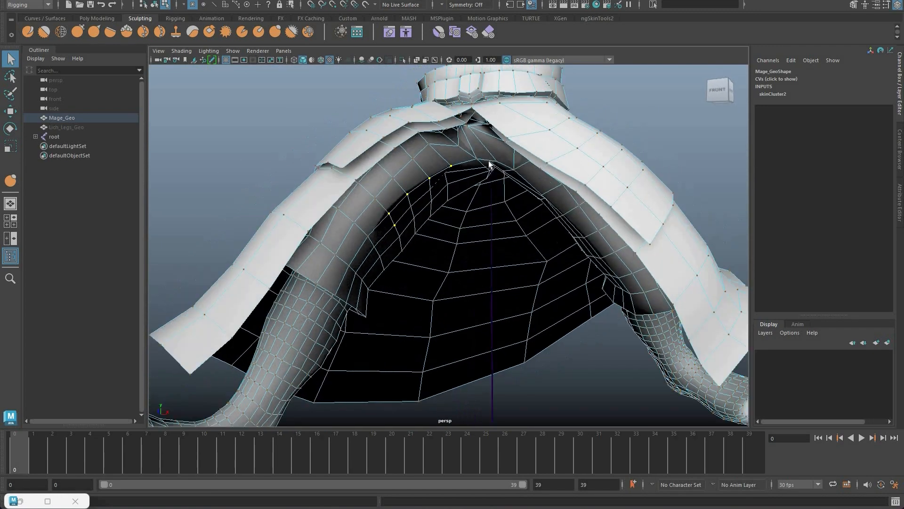
Leave vertex editing, select the whole Mage_Geo mesh and inspect the folds at the crotch
right_drag(485, 151, 532, 140)
click(558, 360)
click(445, 147)
alt+drag(445, 134, 451, 95)
scroll(451, 95, up, 4)
alt+middle_drag(451, 96, 455, 197)
alt+drag(455, 198, 454, 177)
scroll(458, 185, up, 3)
scroll(458, 185, down, 6)
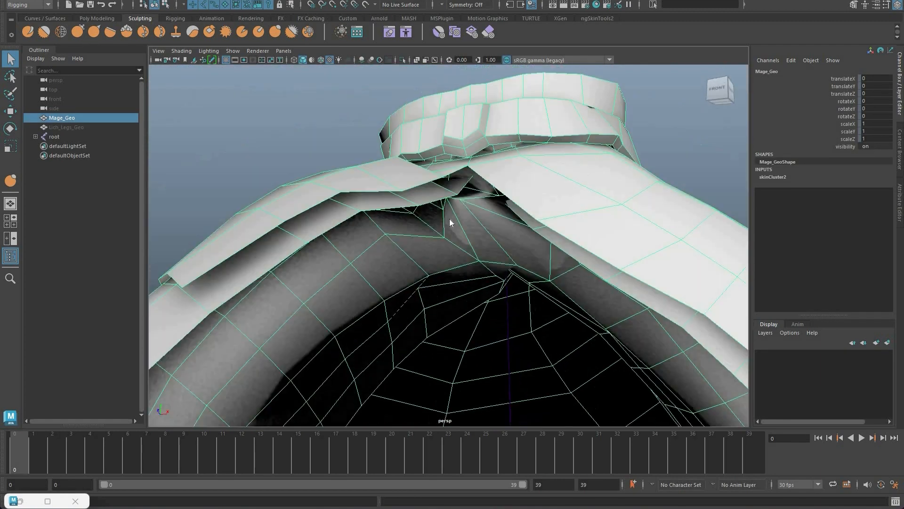
Try repeating the last command on vertices at the crotch, and undo the recent changes
right_drag(464, 198, 444, 174)
alt+drag(446, 188, 473, 198)
key(g)
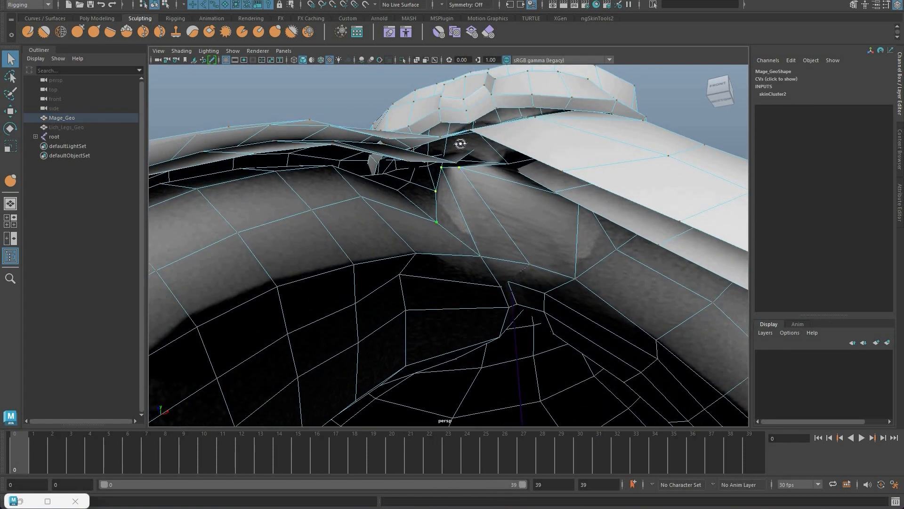
scroll(564, 222, down, 4)
alt+drag(564, 223, 634, 183)
key(ctrl+z)
key(ctrl+z)
key(ctrl+z)
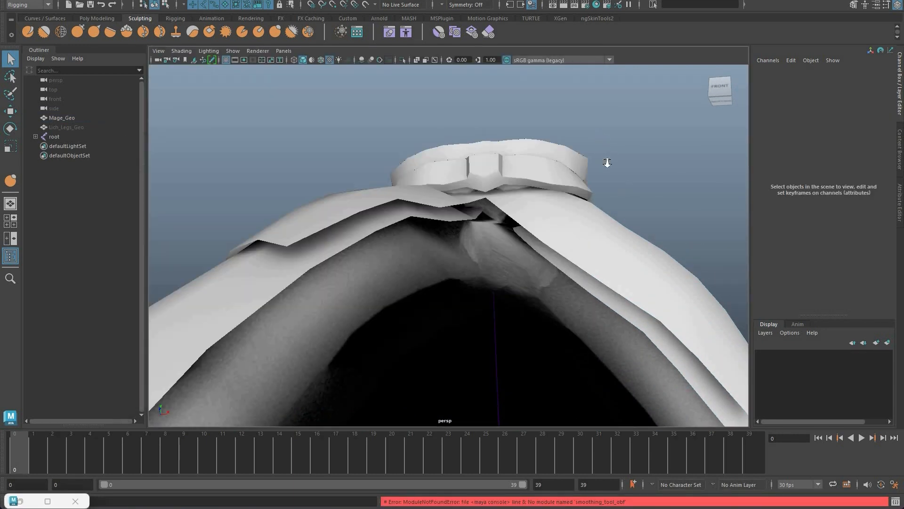
Reselect the Mage_Geo mesh, view it from the front and display the custom script tools
click(580, 161)
alt+drag(469, 94, 332, 27)
alt+right_drag(332, 27, 424, 64)
alt+middle_drag(424, 64, 377, 47)
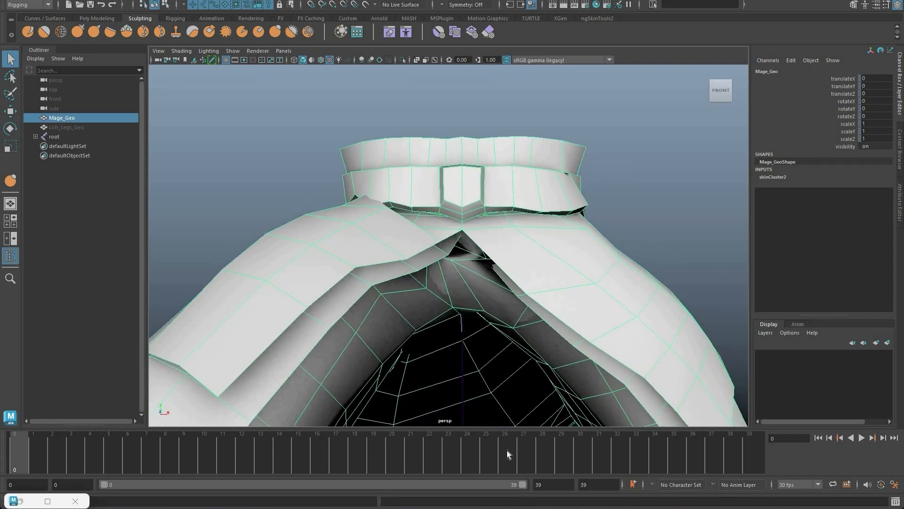
click(348, 18)
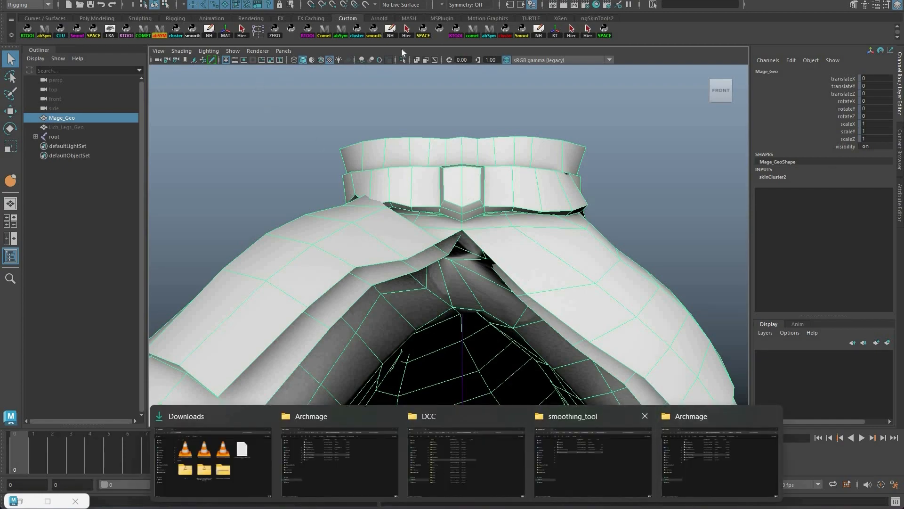
Switch to File Explorer's smoothing_tool folder and examine the supplied files, including smoothing_tool_obf.py and license.txt
click(594, 460)
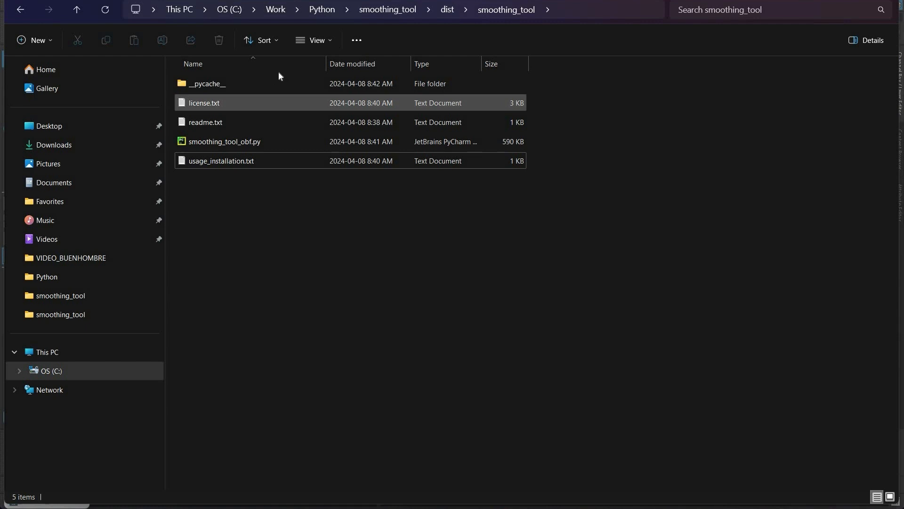
click(238, 142)
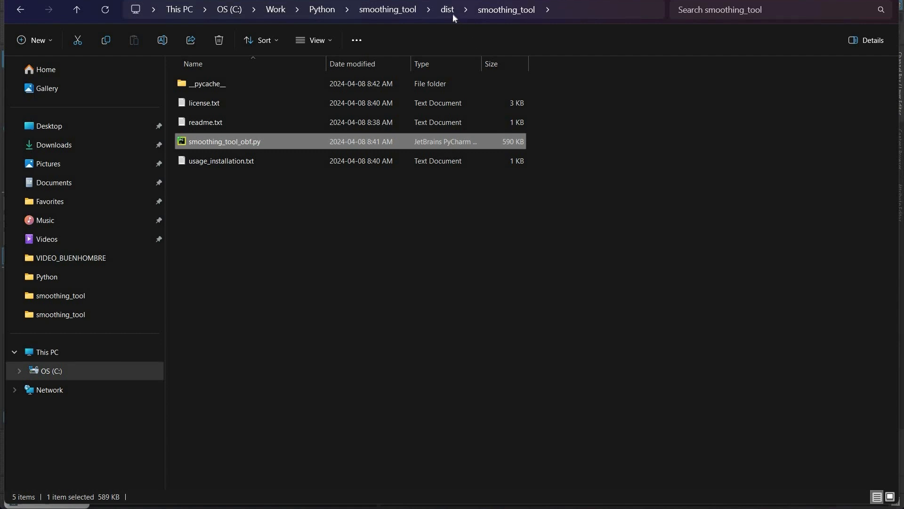
click(384, 15)
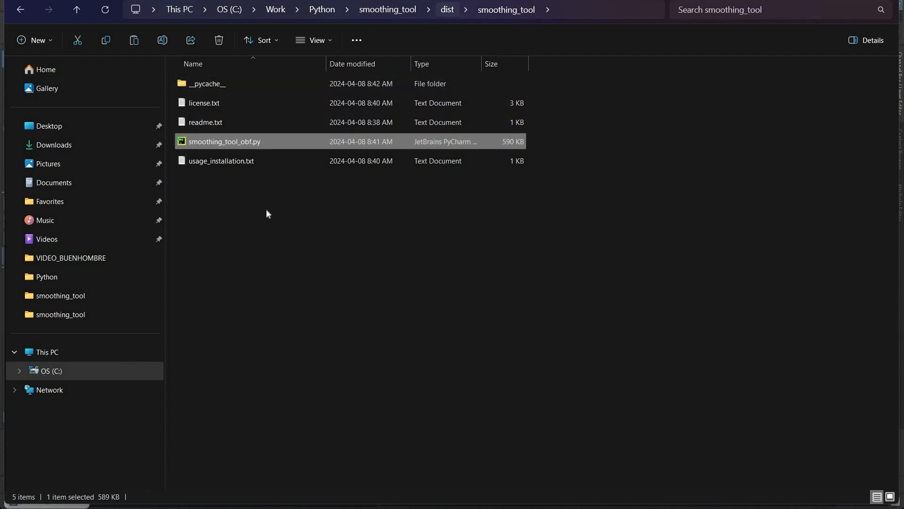
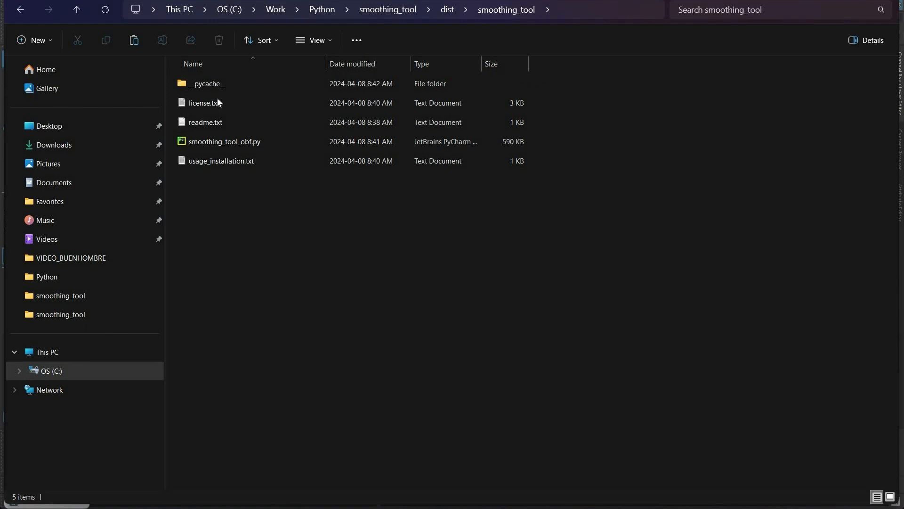
key(alt+Left)
key(alt+Right)
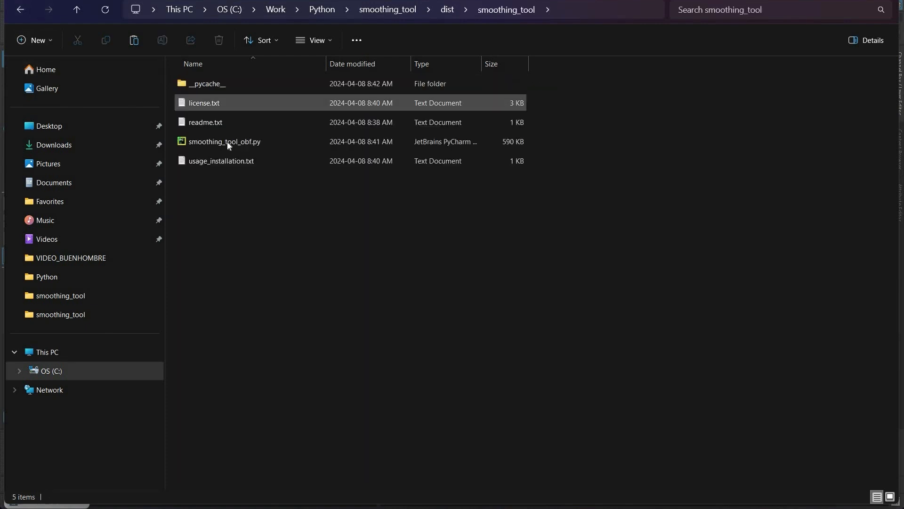
click(236, 160)
click(236, 142)
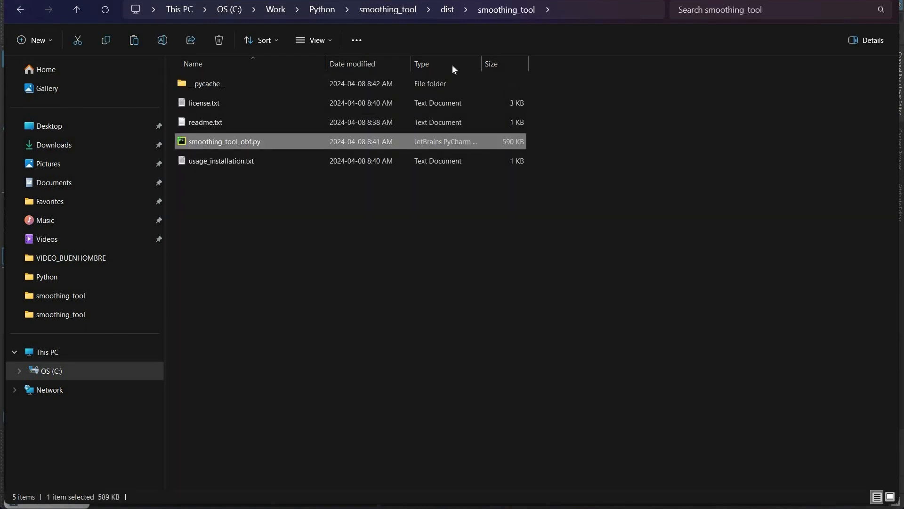
click(217, 103)
shift+click(231, 161)
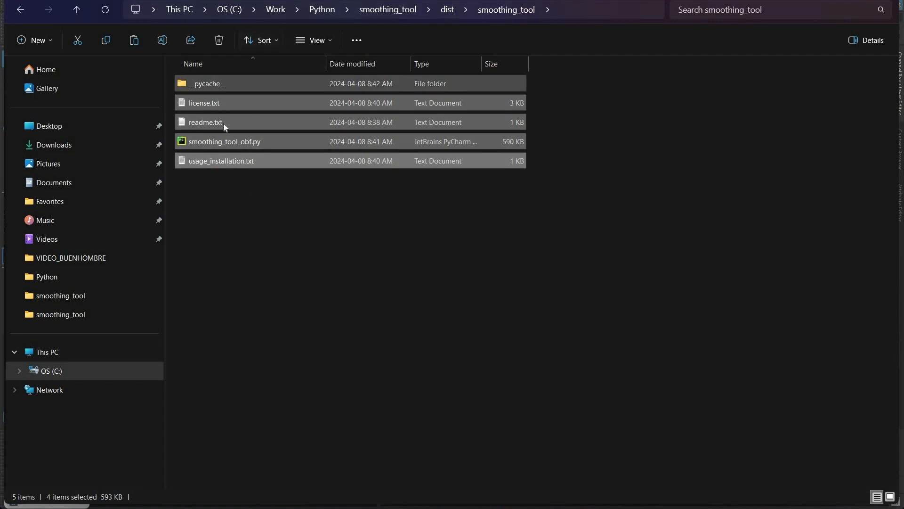
click(227, 170)
click(220, 103)
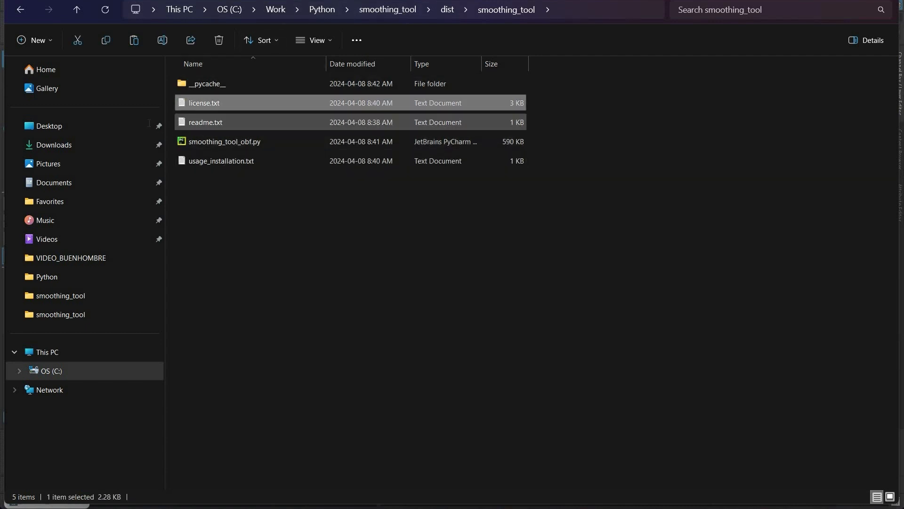
Open usage_installation.txt and highlight the tool_path value r"C:\Work\Python\smoothing_tool"
double_click(225, 161)
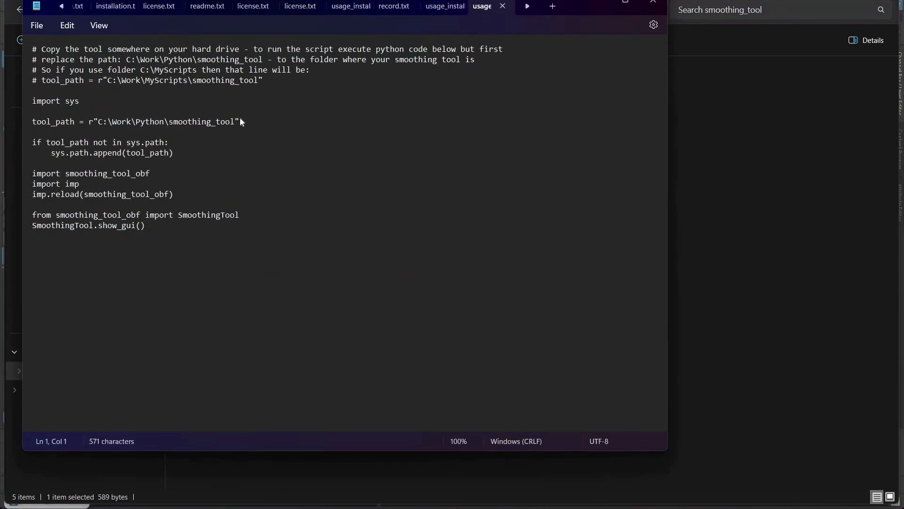
drag(89, 122, 239, 122)
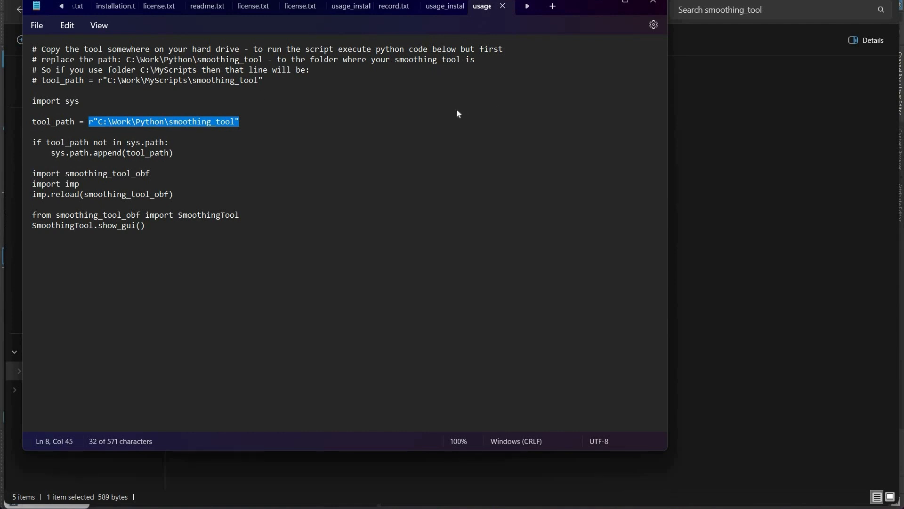
drag(358, 26, 563, 4)
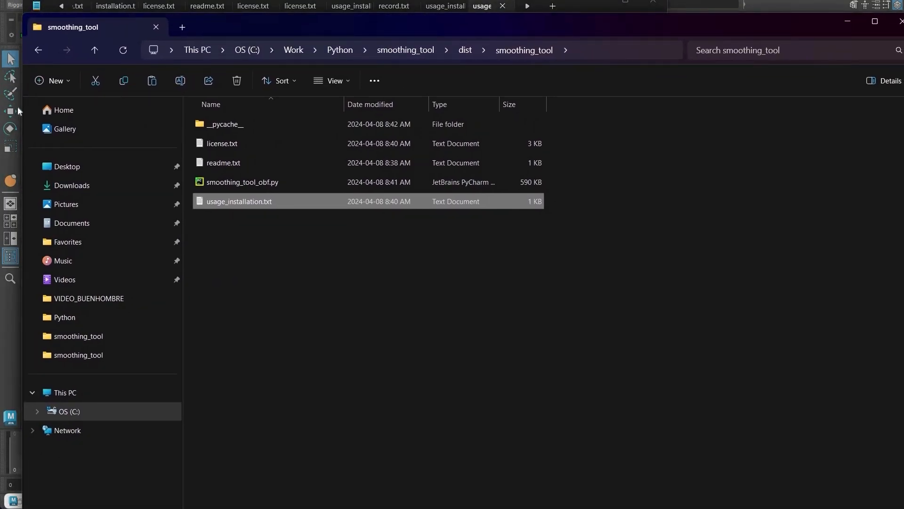
Highlight the Python launch code in usage_installation.txt, from import sys through SmoothingTool.show_gui(), and put the text file away
key(alt+Tab)
drag(147, 226, 32, 101)
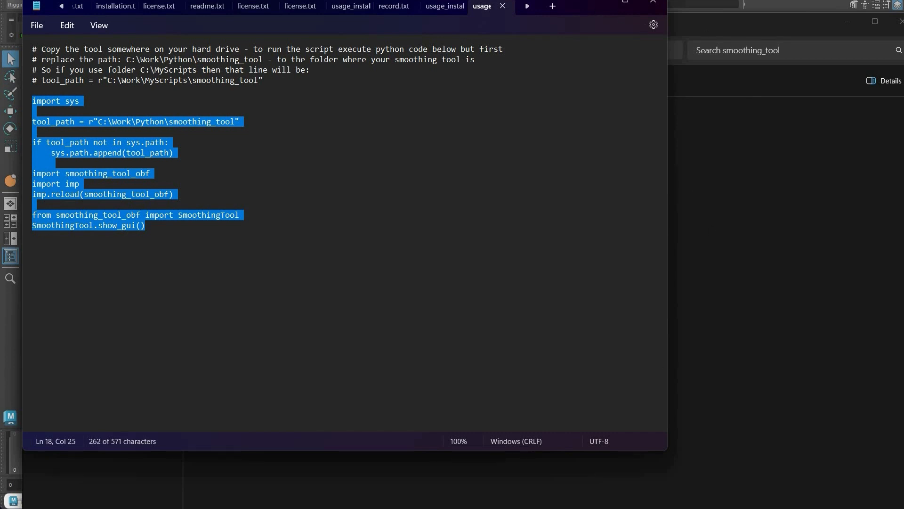
click(597, 2)
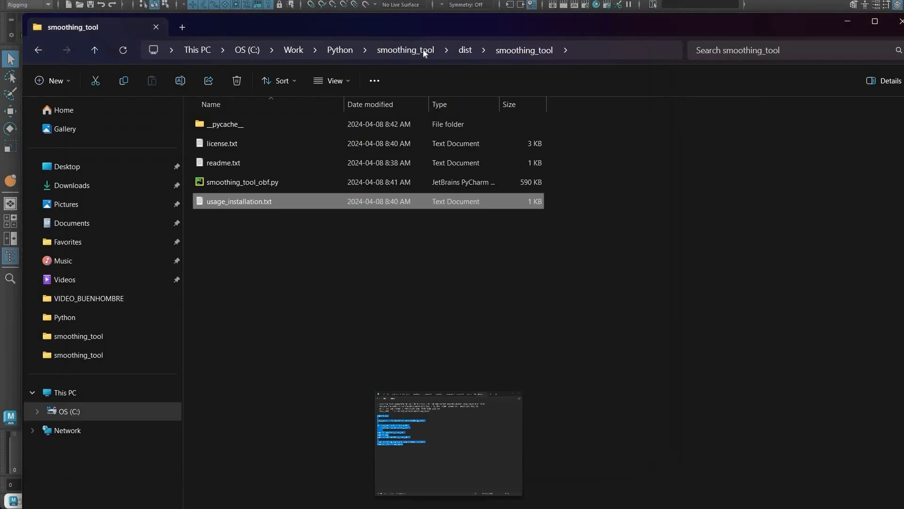
Go up to the C:\Work\Python\smoothing_tool folder and check its path and the script files it contains
click(406, 50)
click(367, 221)
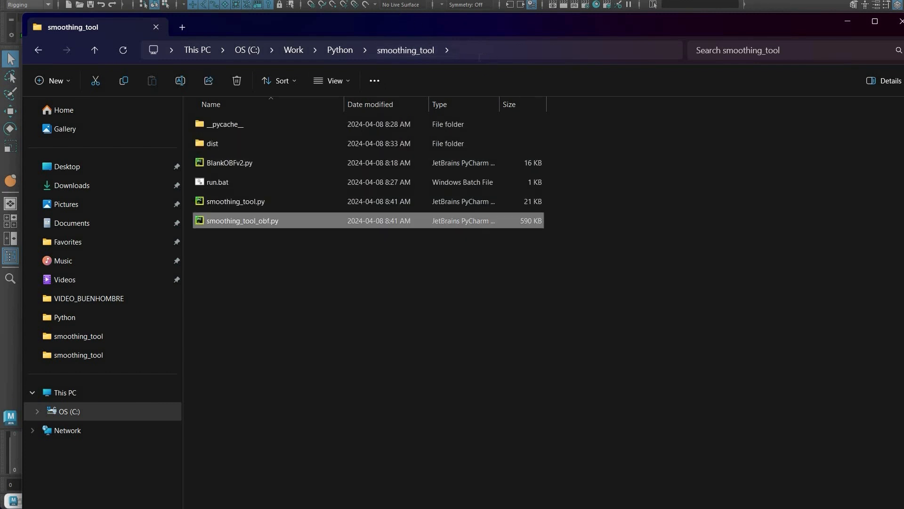
click(527, 50)
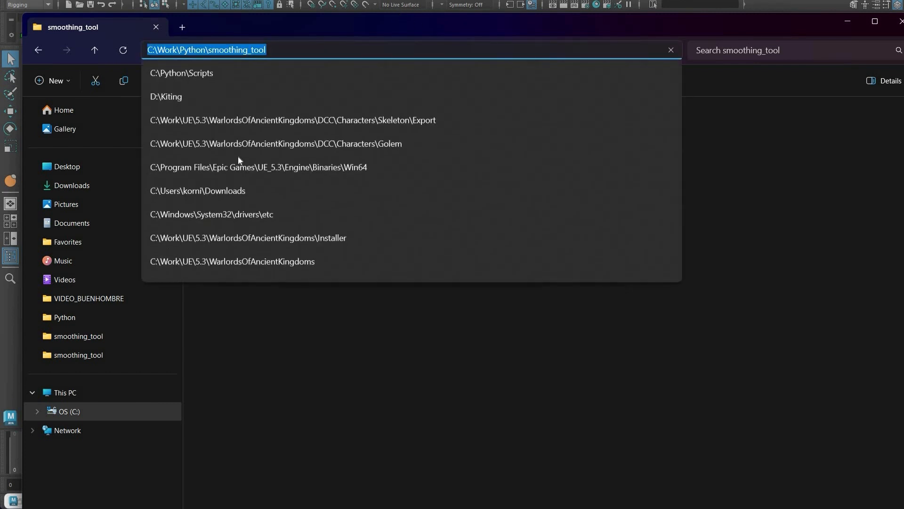
key(Escape)
click(236, 201)
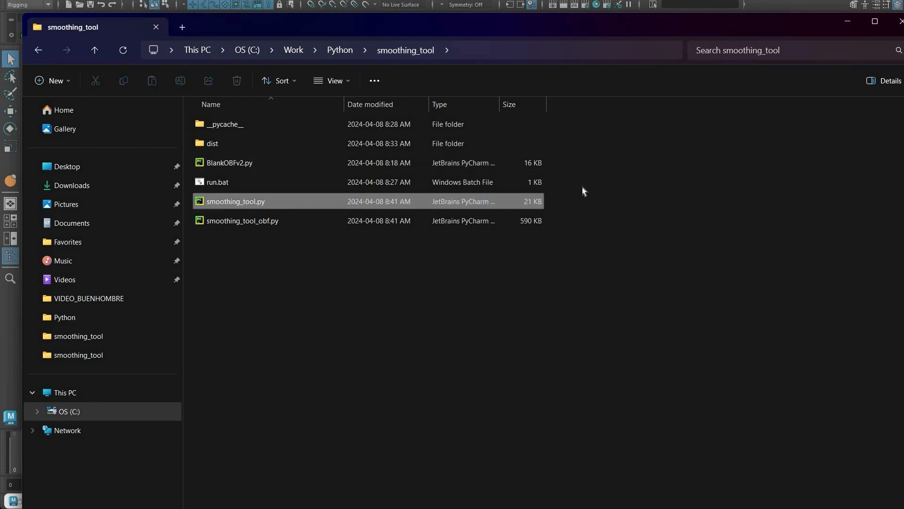
shift+click(236, 125)
Return to Maya, run the entire smoothing tool launch script in the Script Editor, and move the tool window clear of the mesh
click(848, 21)
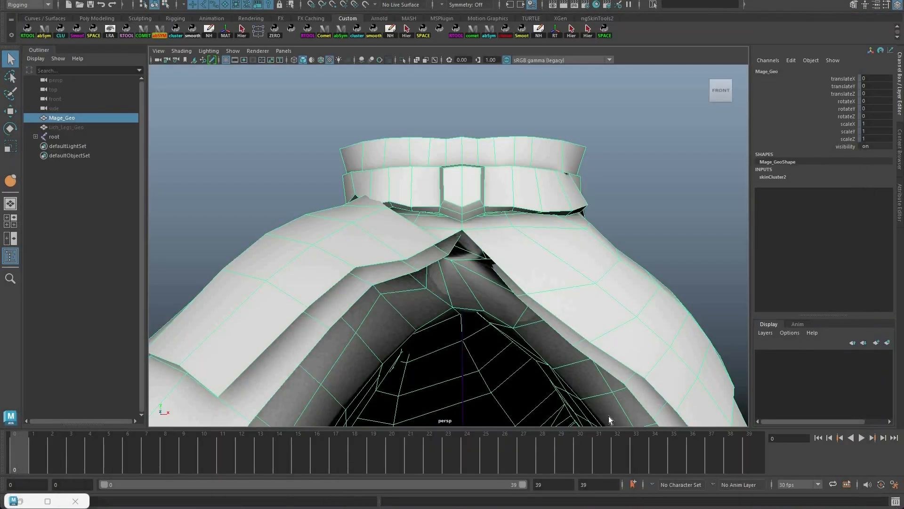
click(47, 501)
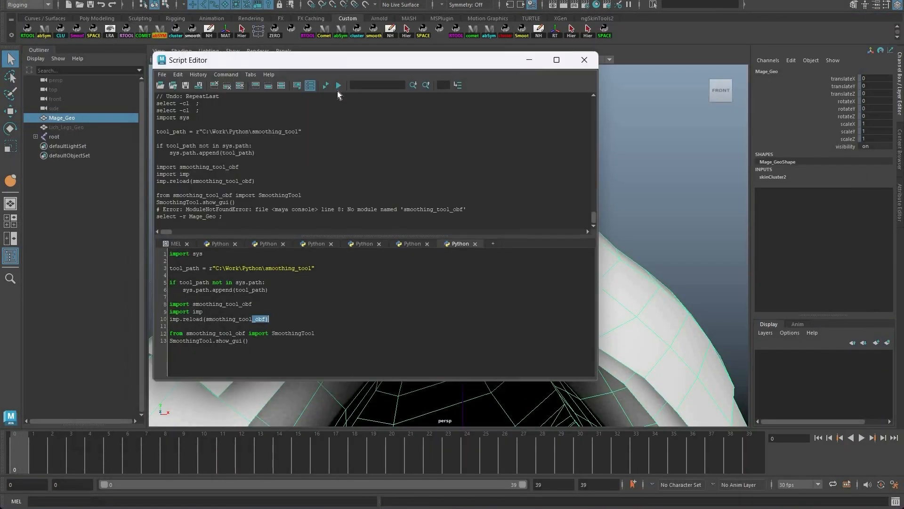
key(ctrl+a)
key(ctrl+a)
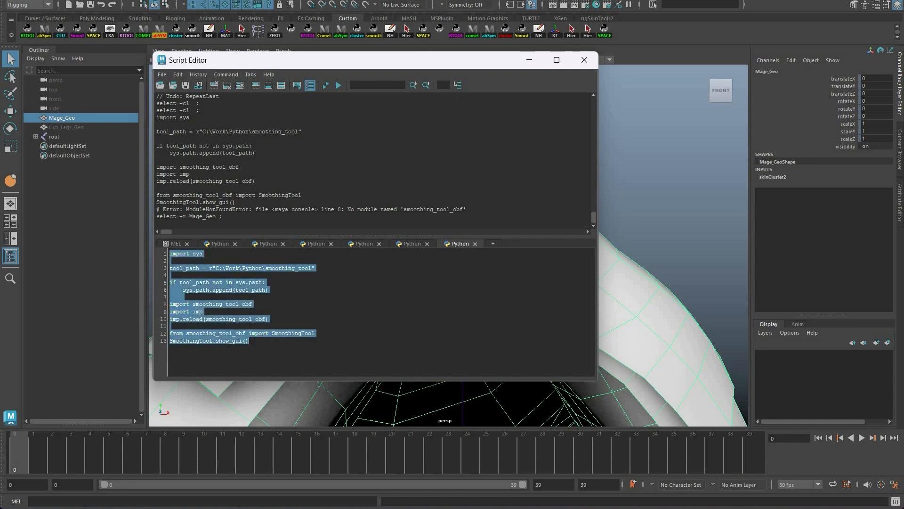
click(338, 87)
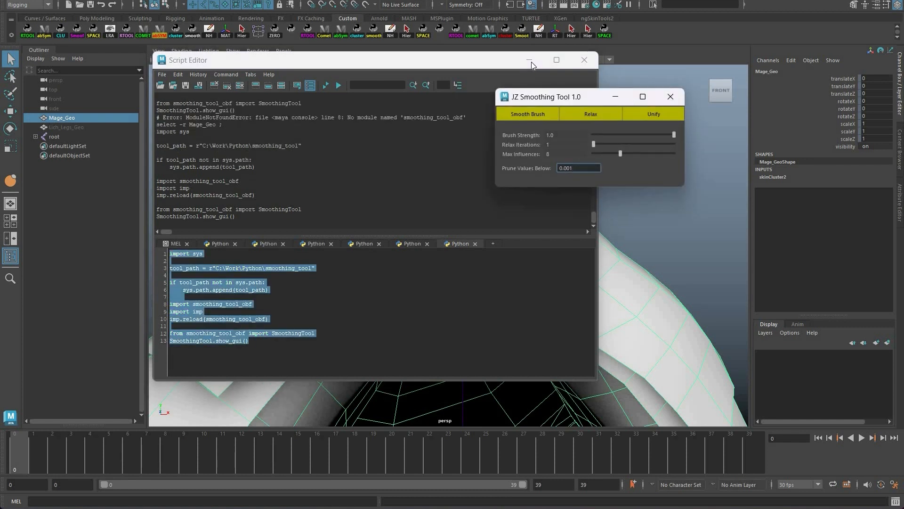
drag(612, 98, 681, 100)
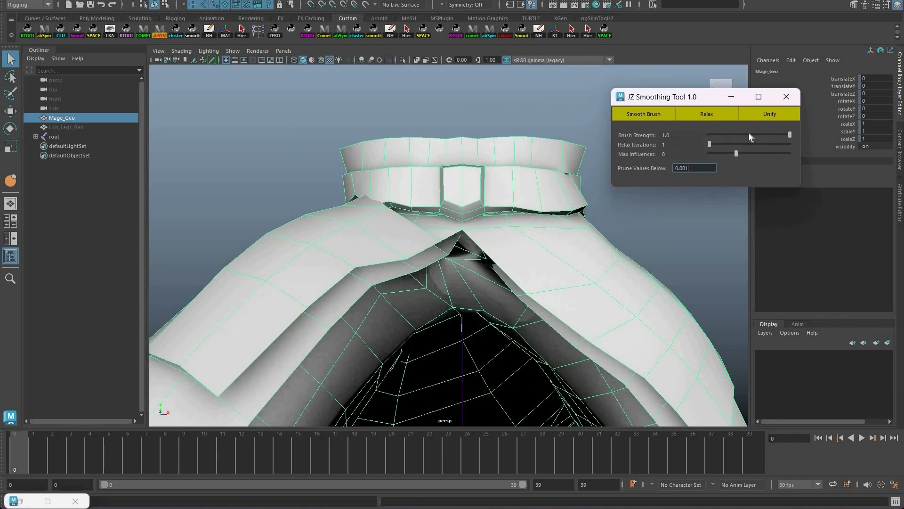
Activate the Smooth Brush for the mage mesh and restore the prune threshold to 0.001 by removing stray characters
click(655, 115)
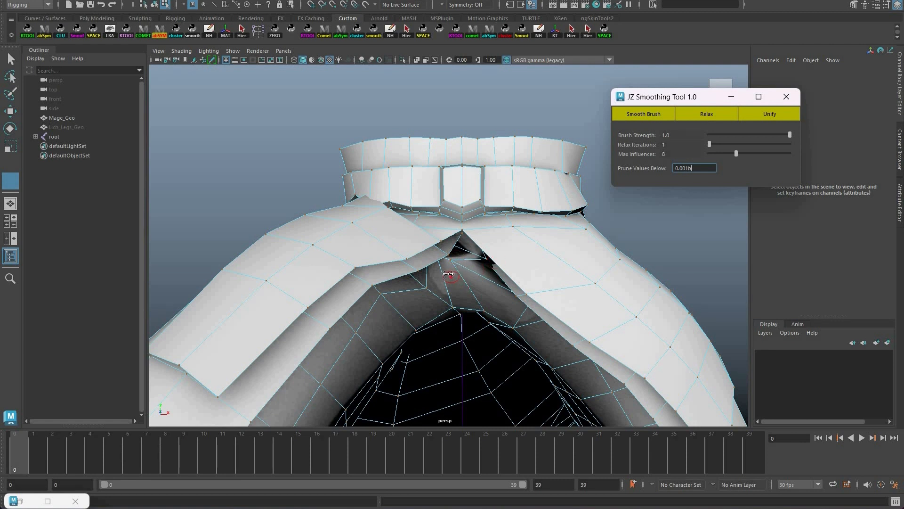
text(bb)
click(468, 279)
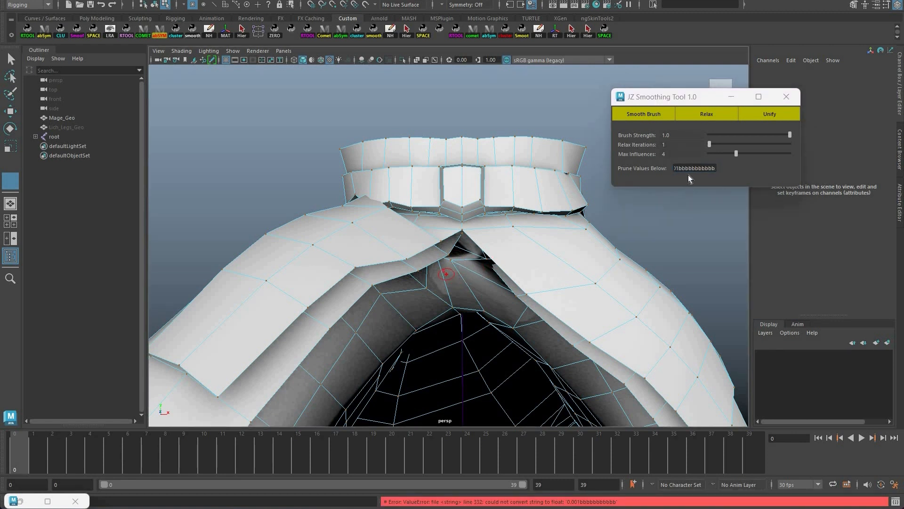
click(692, 168)
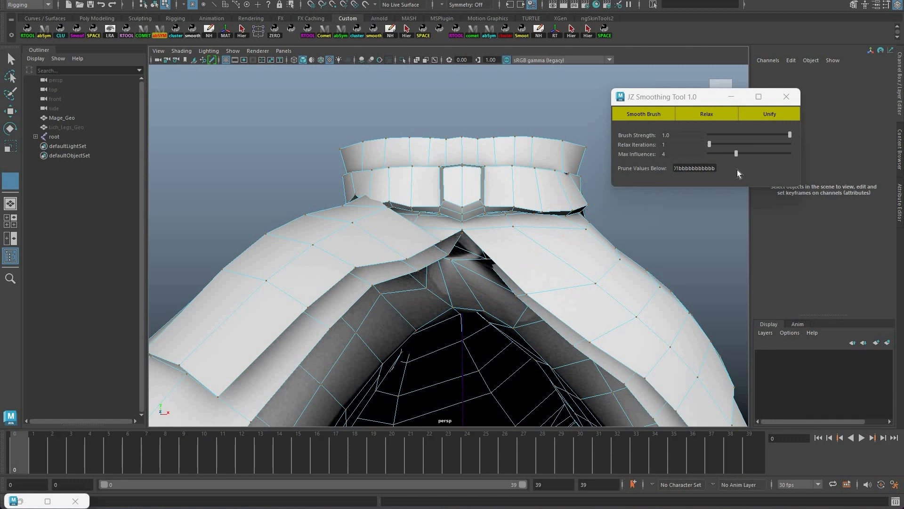
drag(716, 169, 682, 169)
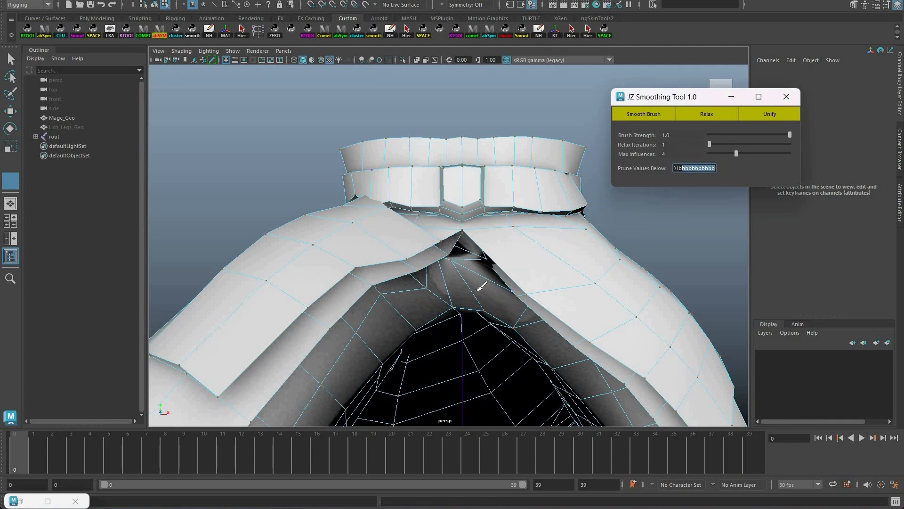
key(BackSpace)
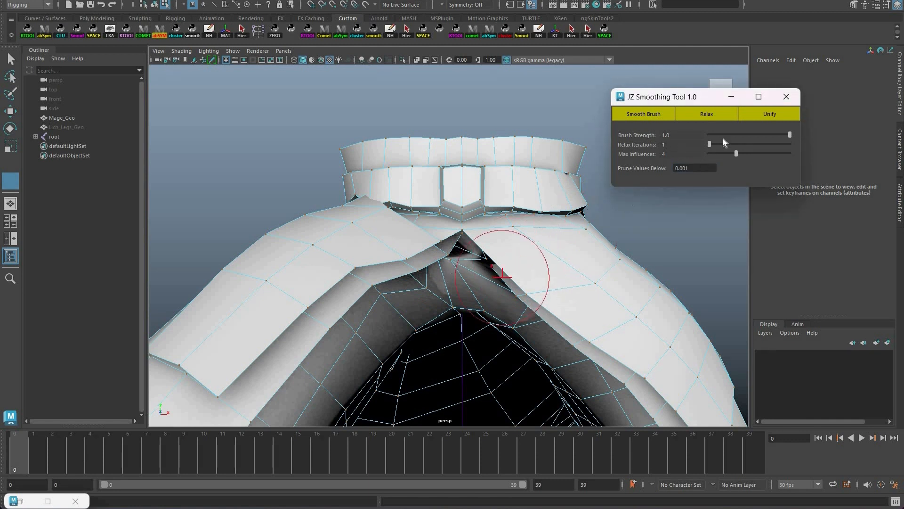
Smooth the skin weights at the crotch between the robe flaps, lowering the brush strength to 0.09
mouse_move(444, 269)
mouse_down()
mouse_move(433, 272)
mouse_move(463, 266)
mouse_up()
drag(790, 135, 717, 134)
drag(443, 274, 415, 284)
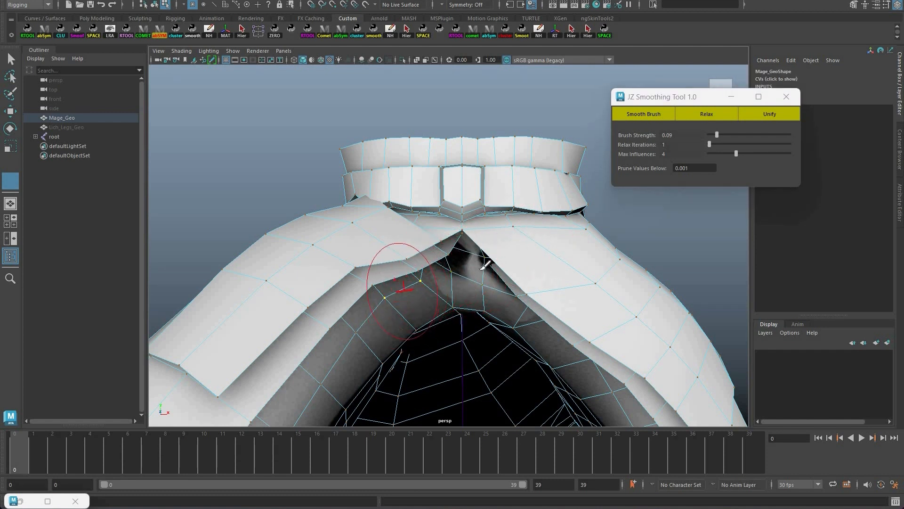
drag(482, 251, 469, 258)
Set the brush strength to 0.21 and max influences to 8, and smooth the inner robe vertices below the crotch
mouse_move(536, 262)
alt+mouse_down()
mouse_move(530, 251)
mouse_move(419, 319)
mouse_move(460, 305)
mouse_move(493, 309)
mouse_move(468, 287)
mouse_move(415, 302)
mouse_move(441, 310)
alt+mouse_up()
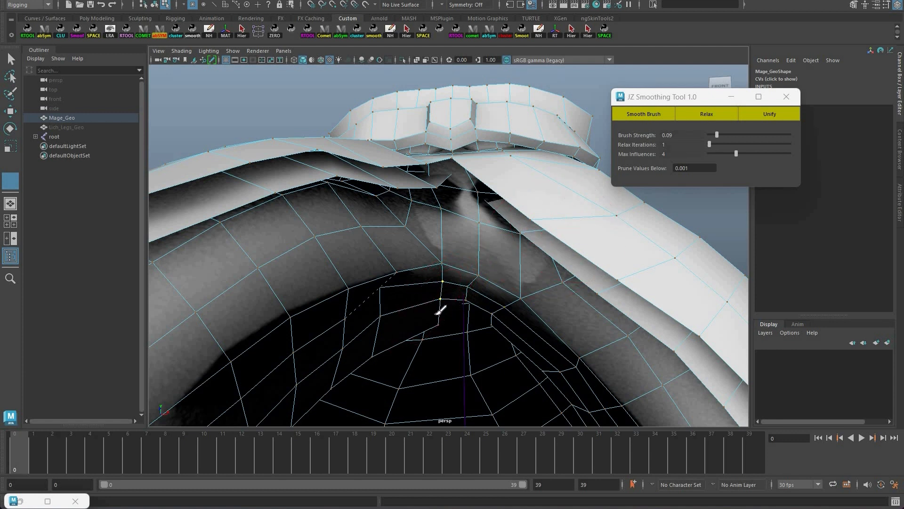
drag(717, 134, 726, 134)
mouse_move(417, 296)
mouse_down()
mouse_move(438, 315)
mouse_move(431, 313)
mouse_up()
click(768, 154)
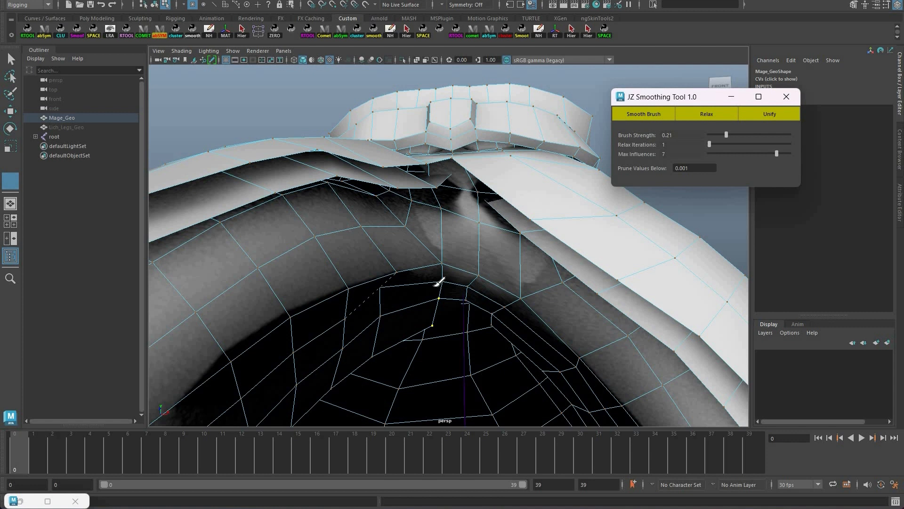
mouse_move(426, 319)
mouse_down()
mouse_move(410, 283)
mouse_move(442, 270)
mouse_move(411, 219)
mouse_move(478, 214)
mouse_move(471, 182)
mouse_move(486, 229)
mouse_move(532, 294)
mouse_move(580, 342)
mouse_move(598, 347)
mouse_move(567, 359)
mouse_move(601, 264)
mouse_move(545, 289)
mouse_move(468, 259)
mouse_move(500, 281)
mouse_up()
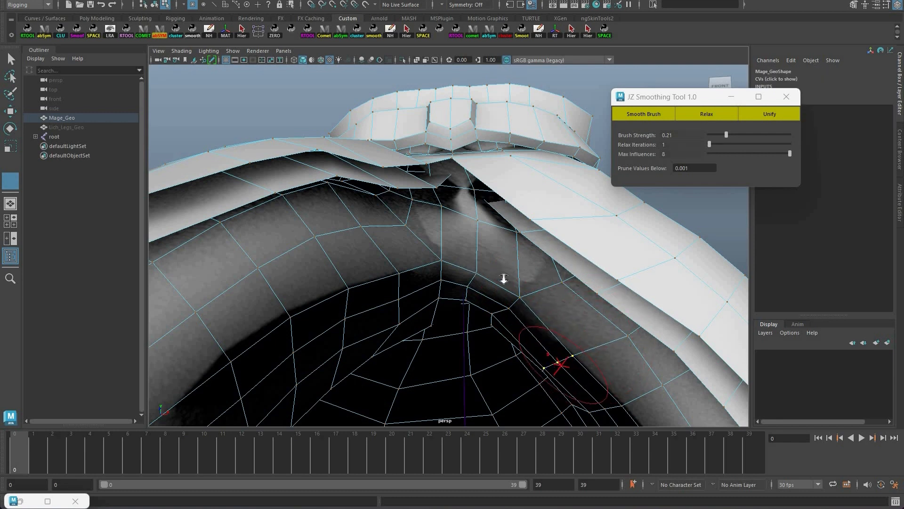
Examine the smoothed crotch and robe flaps from several angles and distances
mouse_move(493, 213)
alt+mouse_down()
mouse_move(443, 181)
mouse_move(501, 245)
mouse_move(485, 254)
mouse_move(380, 199)
mouse_move(429, 180)
alt+mouse_up()
scroll(464, 199, down, 2)
scroll(431, 178, up, 2)
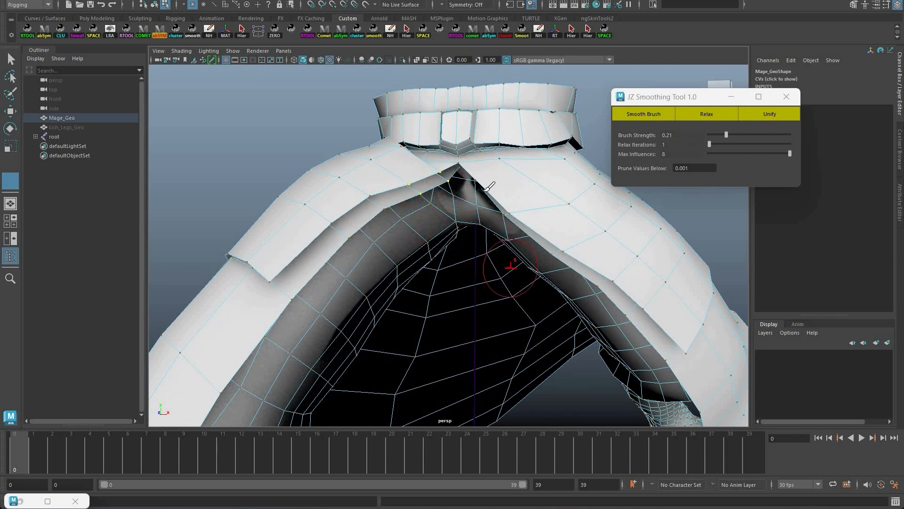
mouse_move(502, 192)
alt+mouse_down()
mouse_move(520, 207)
mouse_move(529, 180)
alt+mouse_up()
scroll(529, 180, up, 2)
click(697, 115)
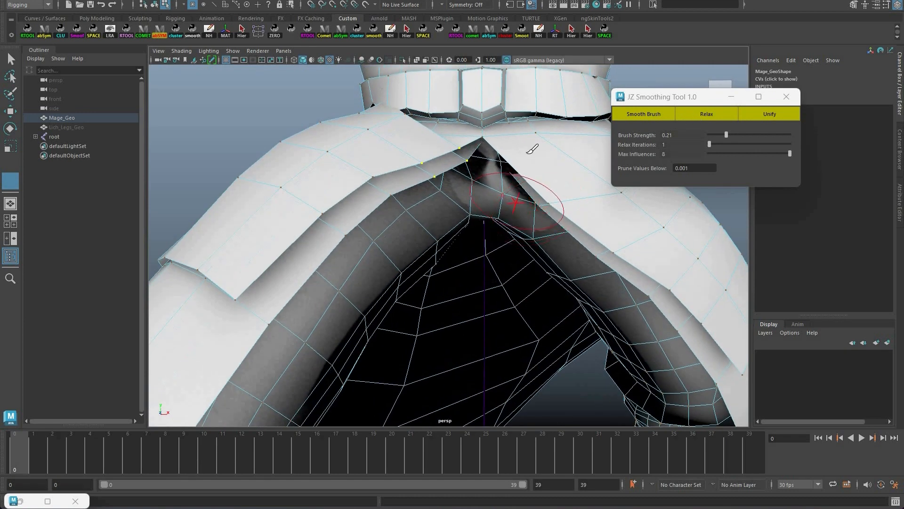
scroll(494, 188, up, 4)
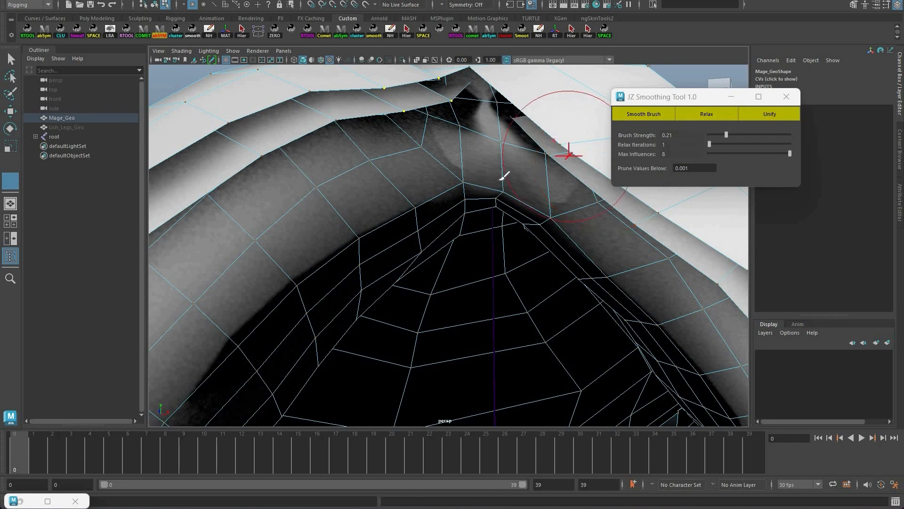
scroll(497, 184, down, 6)
scroll(485, 171, up, 2)
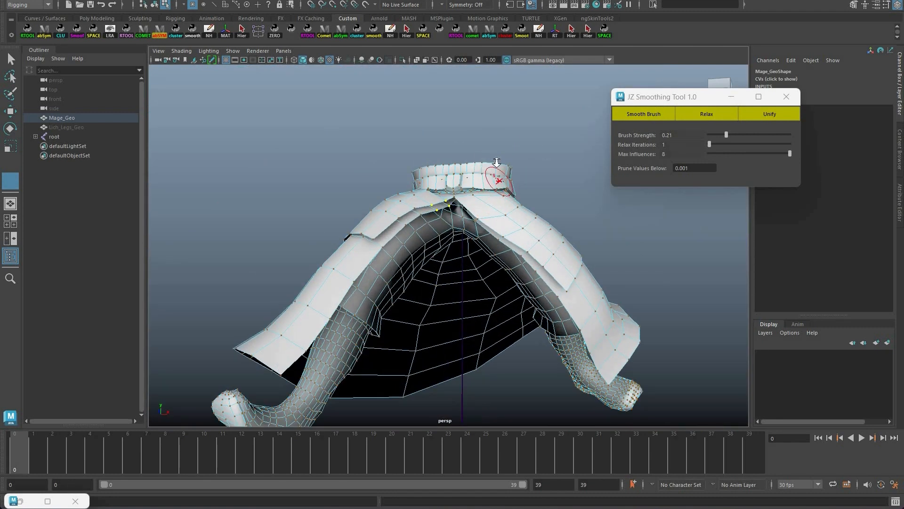
scroll(495, 181, up, 2)
scroll(473, 177, up, 2)
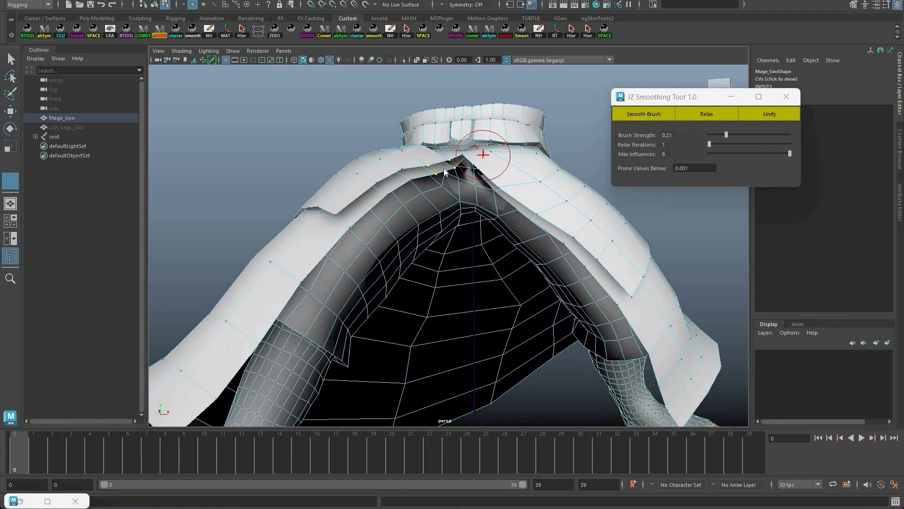
Try relaxing the skin weights of a vertex selection grown three times around the crotch, and undo the relax
key(q)
right_drag(470, 175, 440, 175)
key(shift+period)
key(shift+period)
key(shift+period)
click(706, 114)
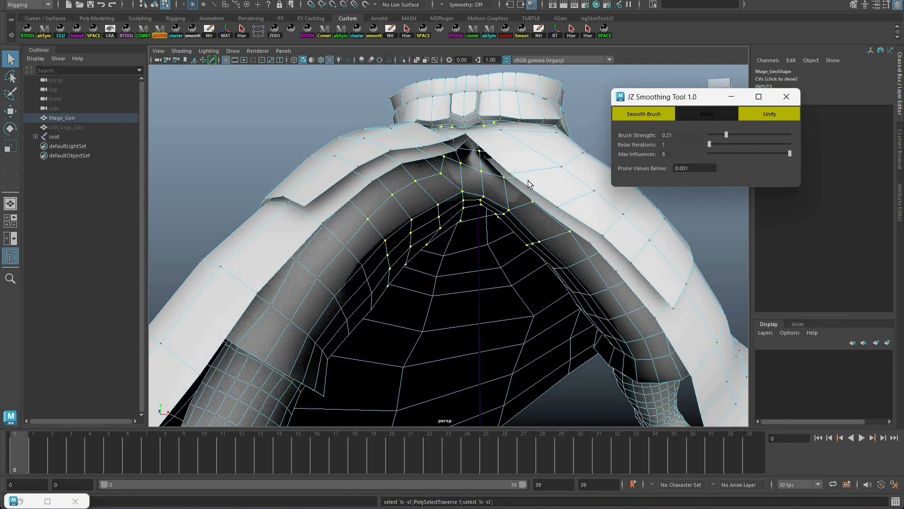
key(ctrl+z)
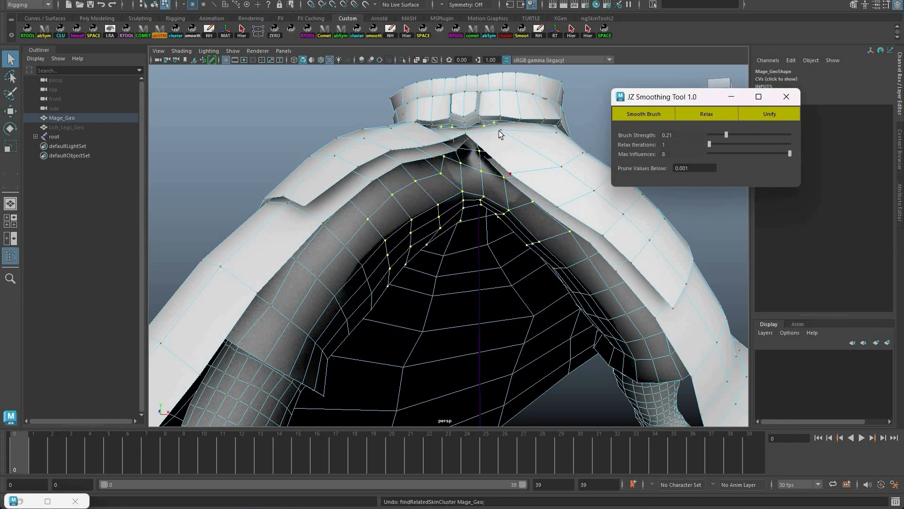
Unify the skin weights of the belt vertices, undo it, and apply Unify to the belt again
alt+drag(490, 150, 512, 194)
scroll(512, 194, up, 3)
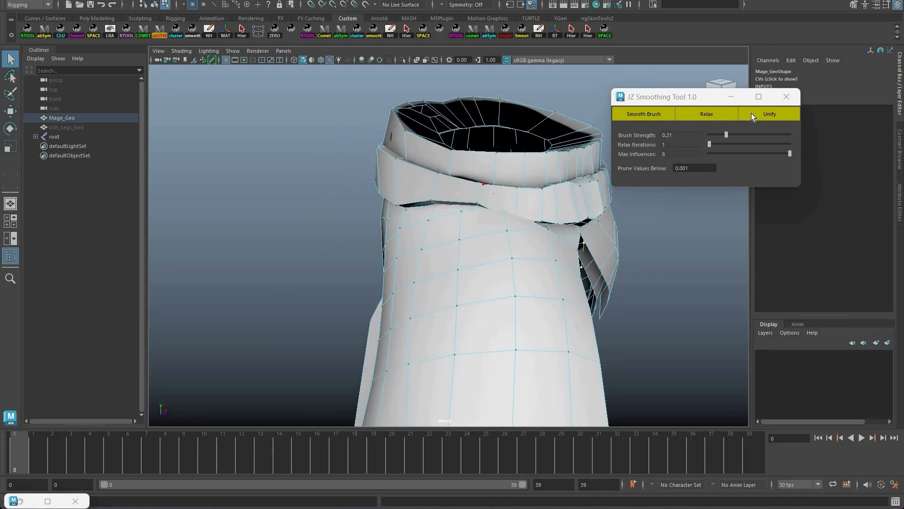
alt+drag(482, 157, 506, 141)
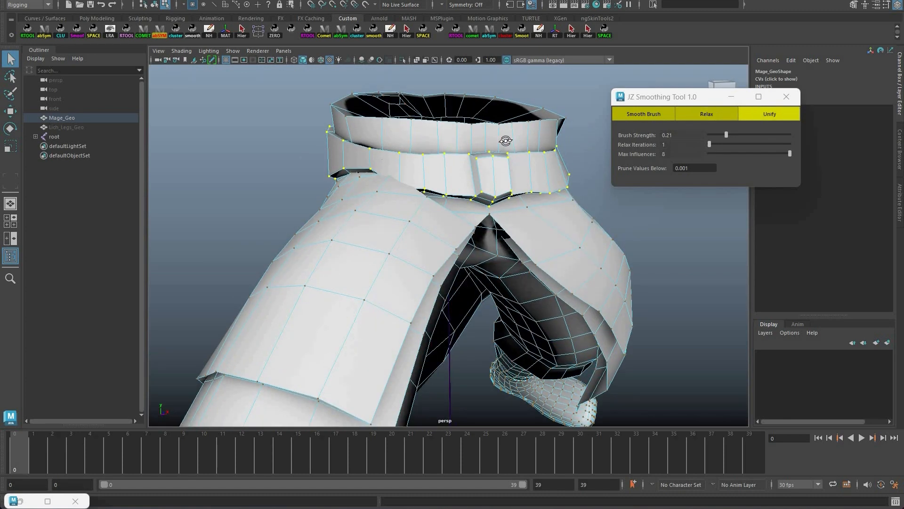
alt+drag(407, 137, 477, 201)
key(ctrl+z)
alt+drag(544, 198, 746, 112)
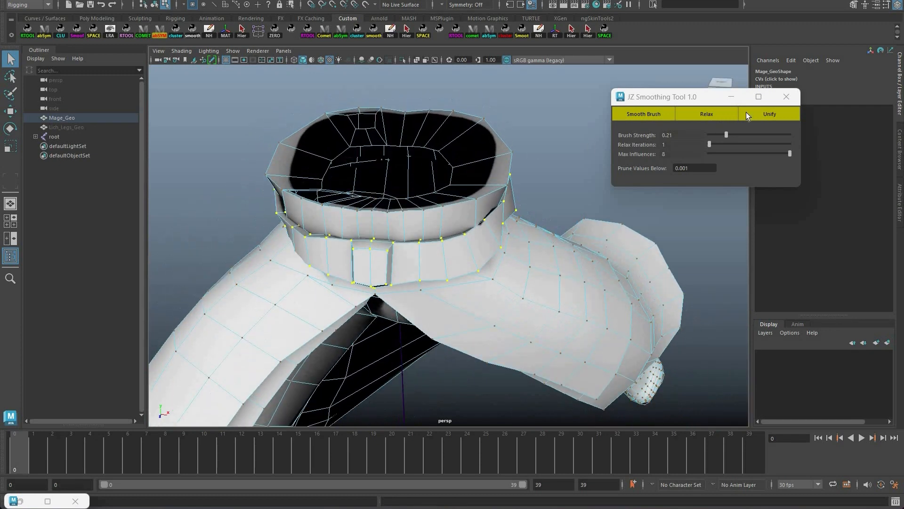
click(761, 113)
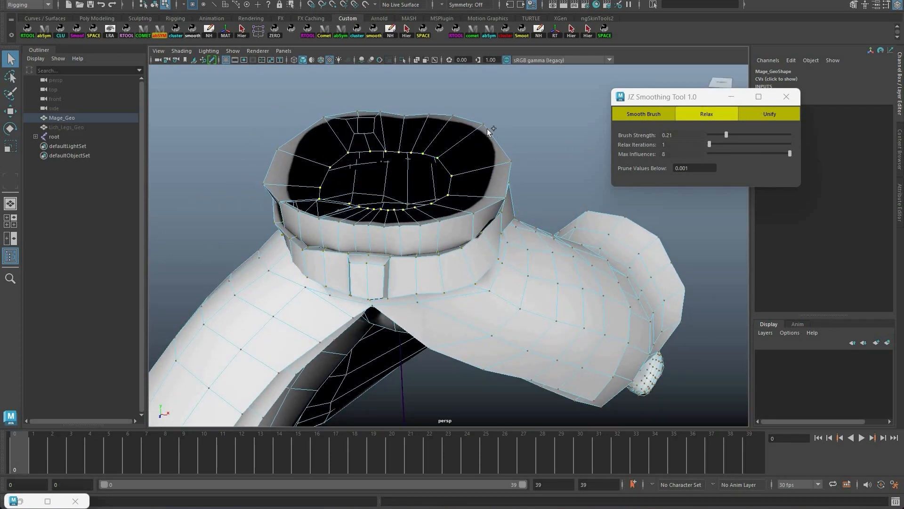
Try unifying the skin weights of the hanging robe flaps below the belt, and undo the change
click(491, 161)
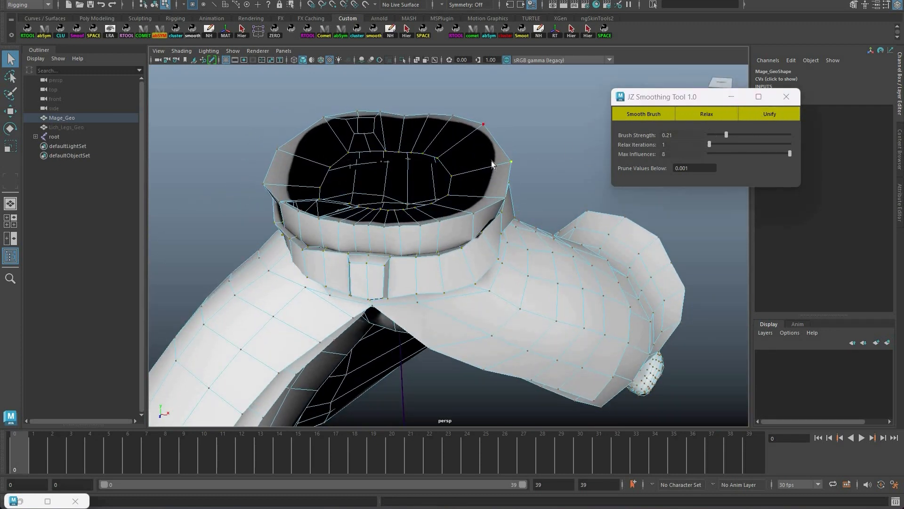
click(767, 115)
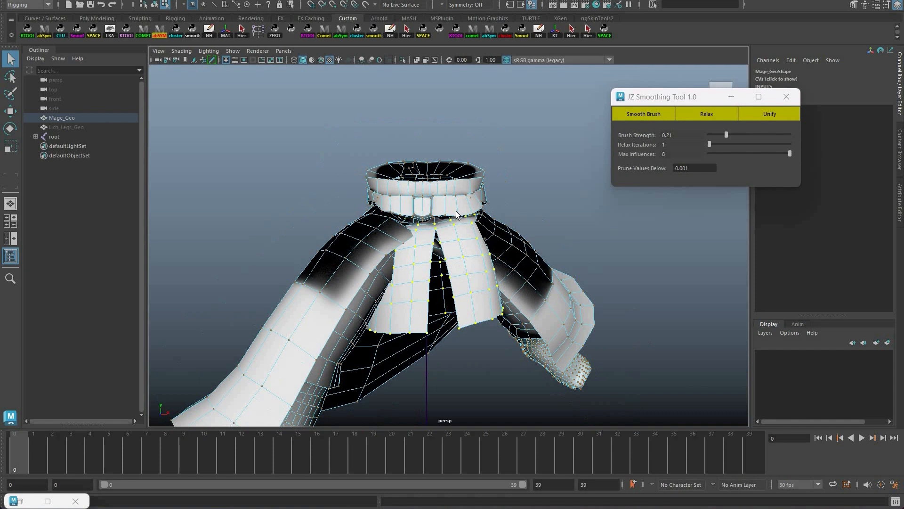
key(ctrl+z)
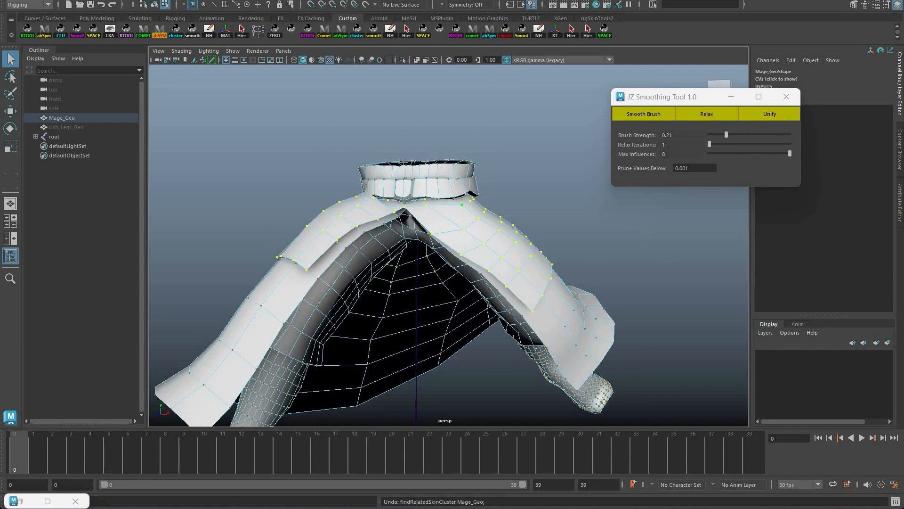
Close the JZ Smoothing Tool window and bring the Script Editor back up
click(646, 114)
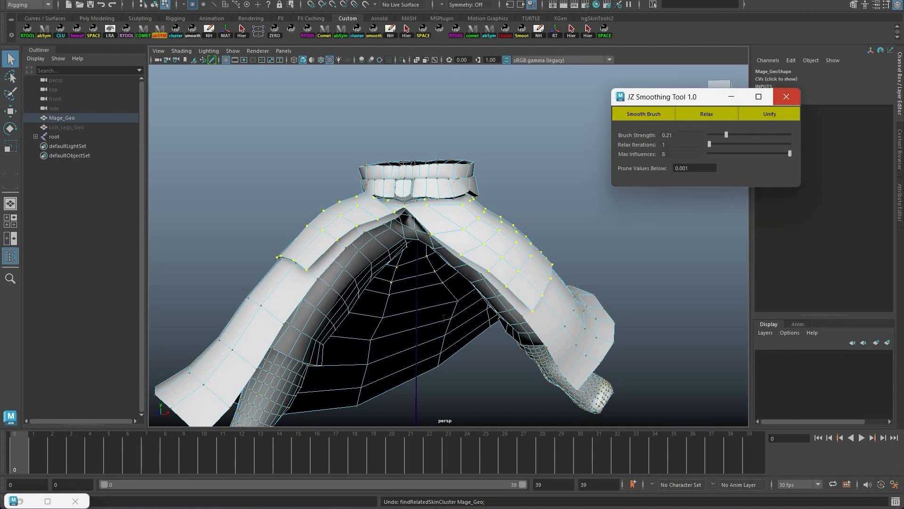
click(786, 96)
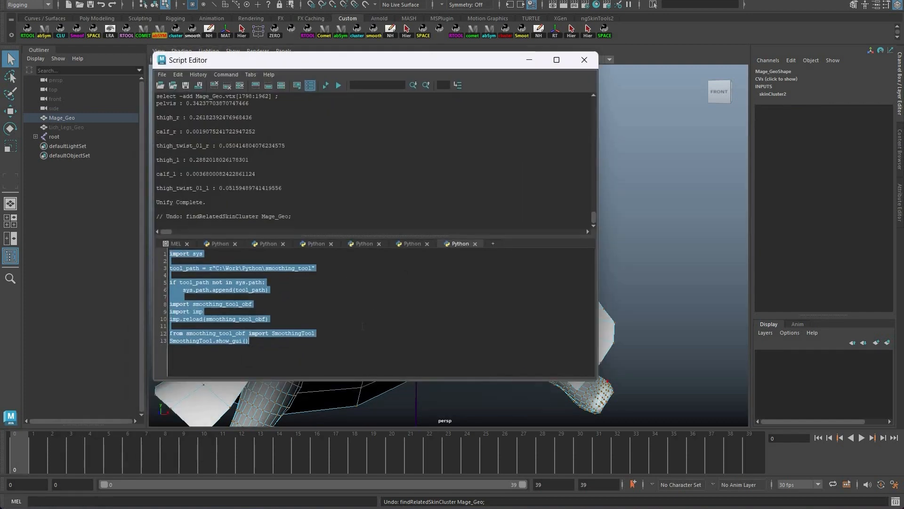
Add the selected smoothing tool launch script to the Custom shelf as a new Python button
drag(351, 60, 494, 105)
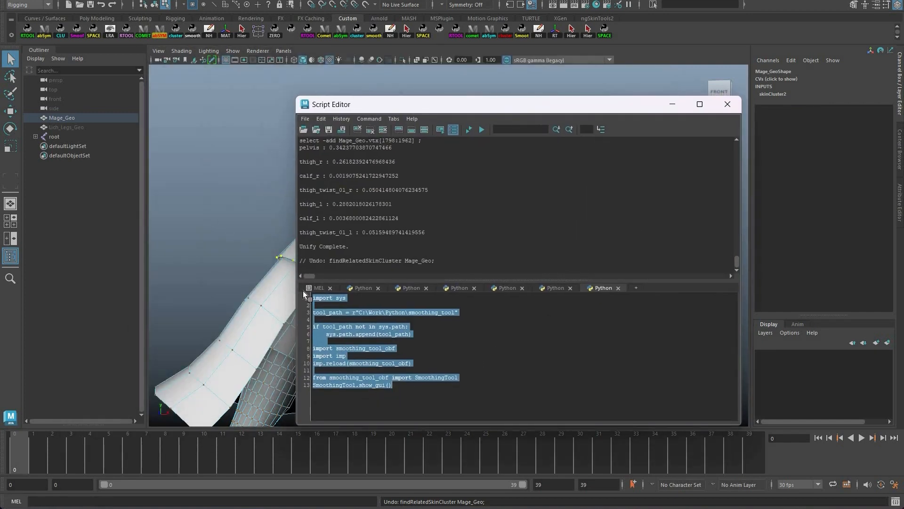
drag(375, 323, 623, 33)
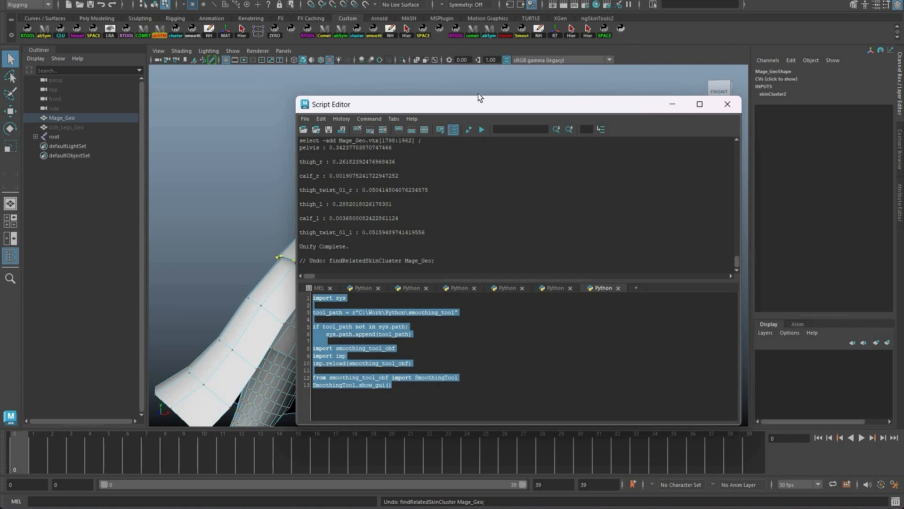
right_click(623, 31)
click(641, 45)
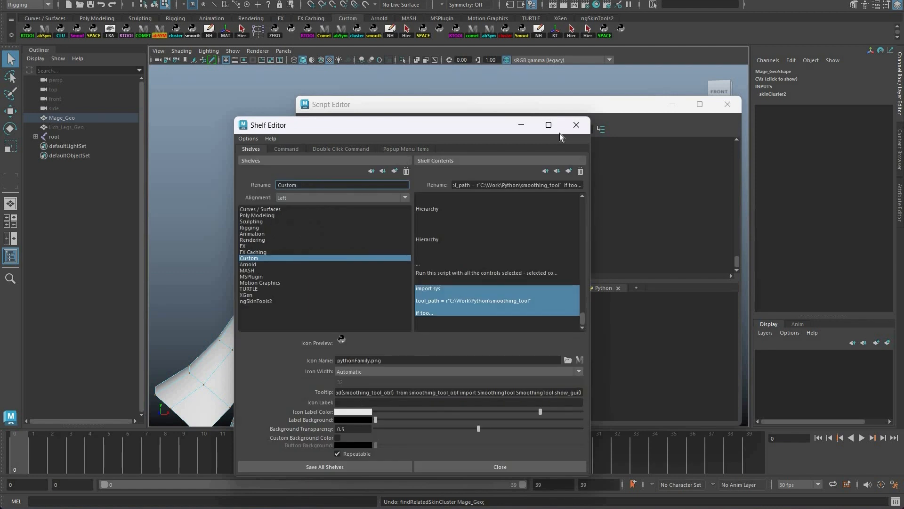
click(452, 402)
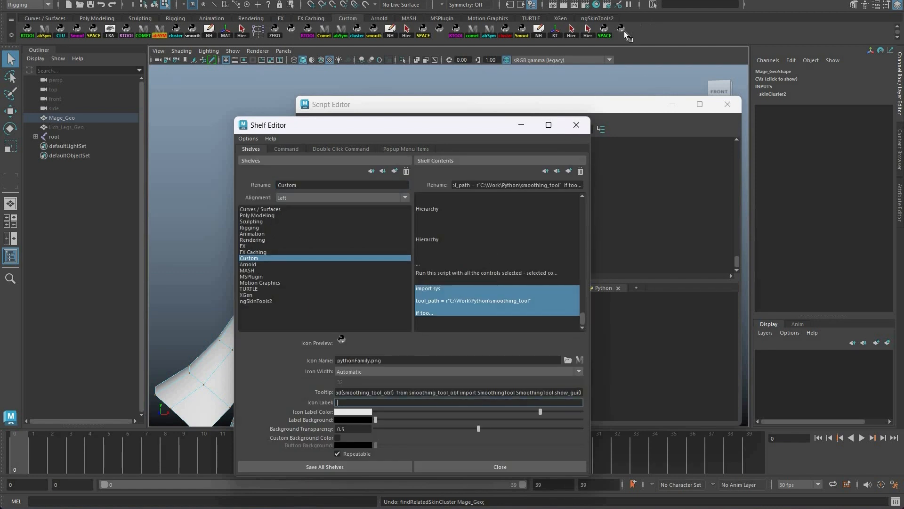
click(576, 125)
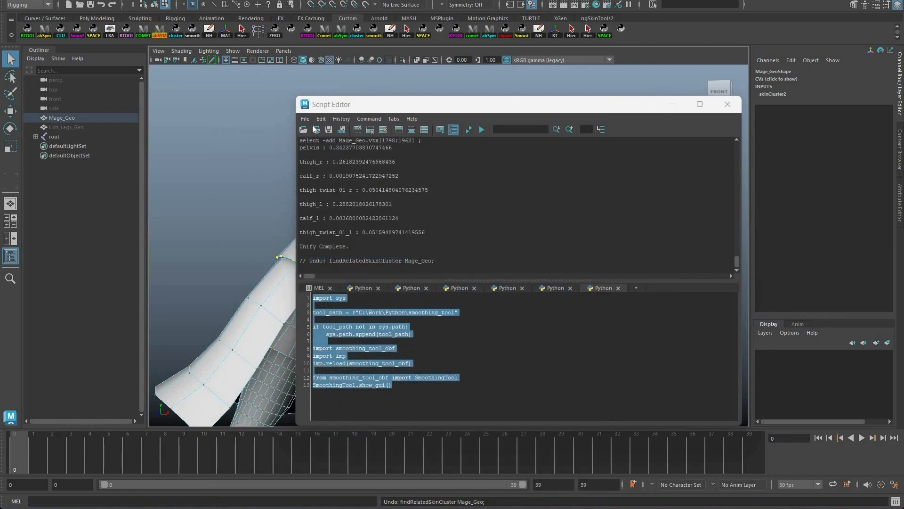
Set the new shelf button's icon label to "Smoot" and its label color to yellow
right_click(621, 28)
click(650, 46)
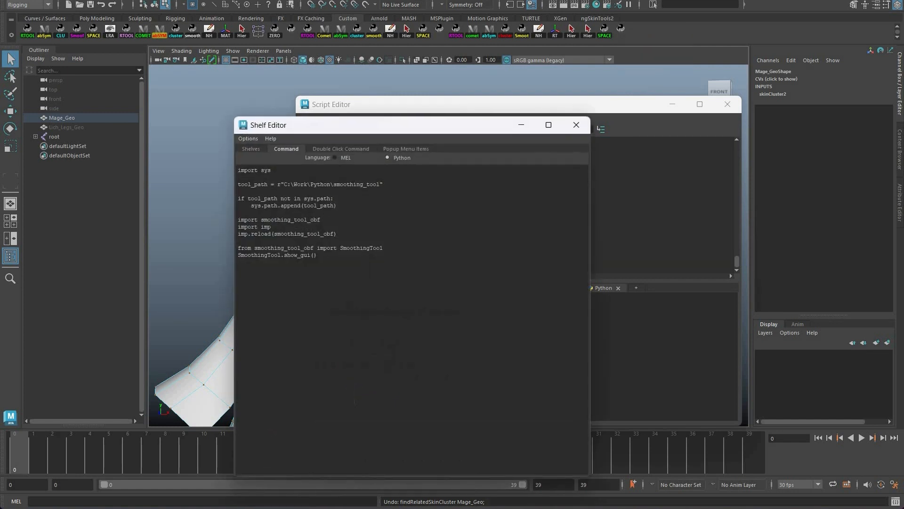
click(354, 402)
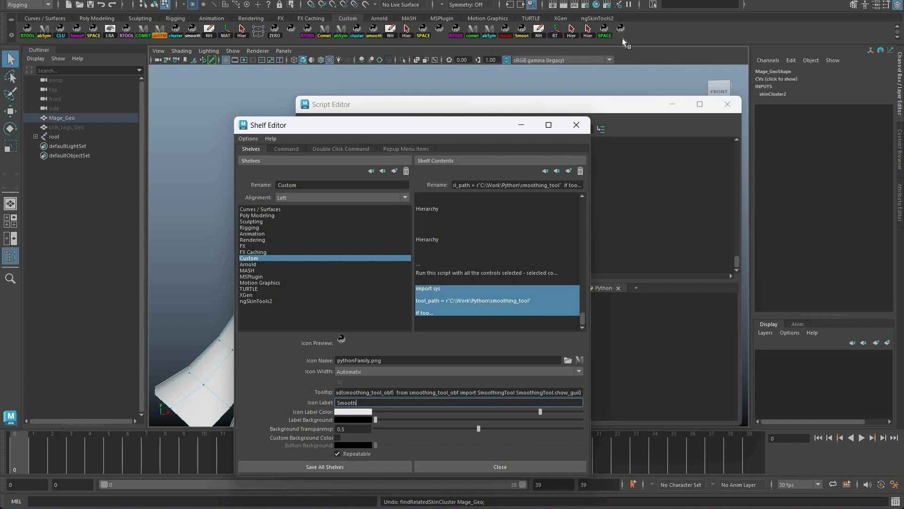
key(Return)
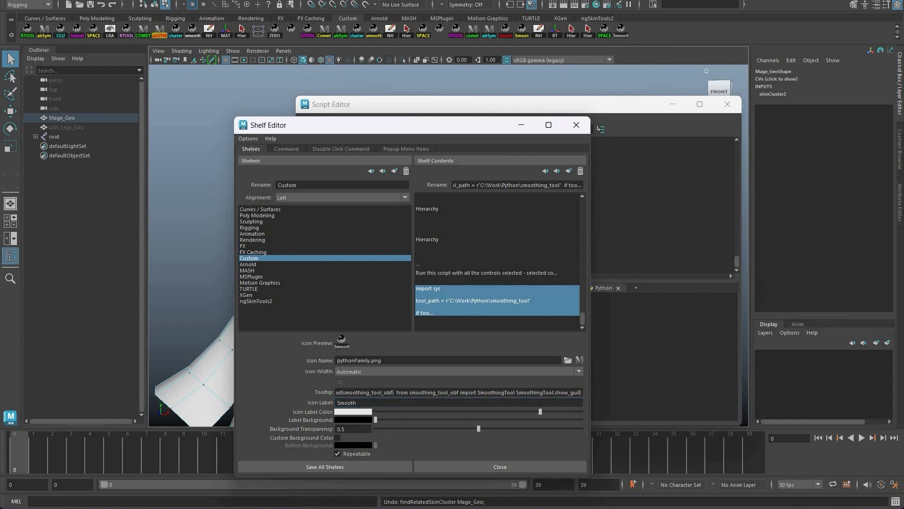
click(377, 404)
key(Return)
click(353, 411)
click(348, 383)
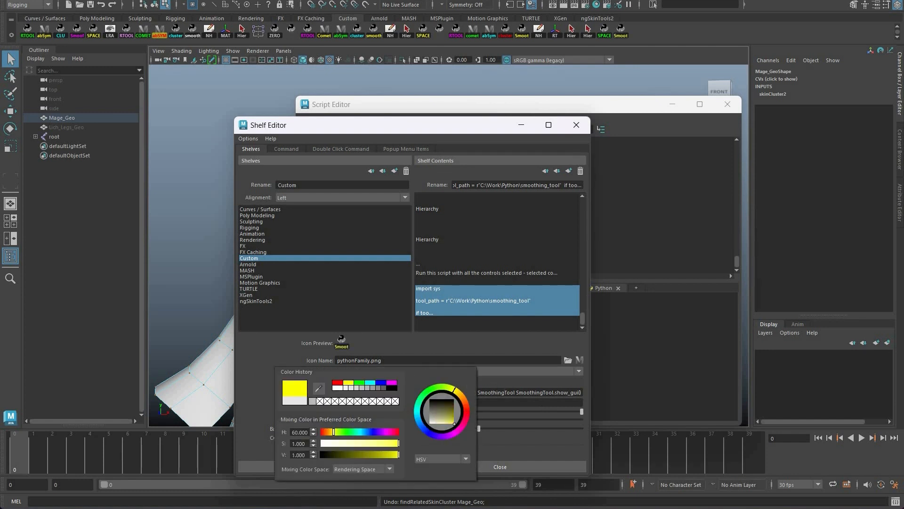
Replace the new shelf button's tooltip with "Launch Smoot" and save all shelves
click(505, 392)
triple_click(506, 392)
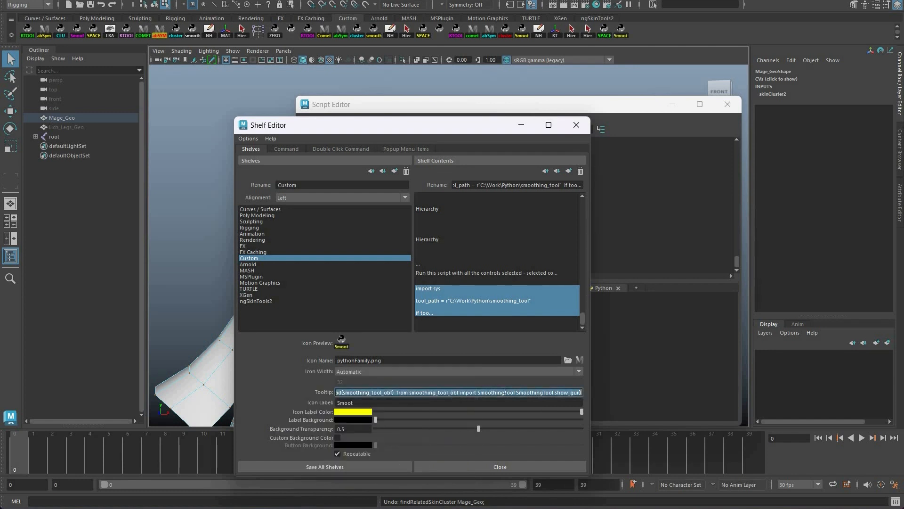
text(Launch Smoot)
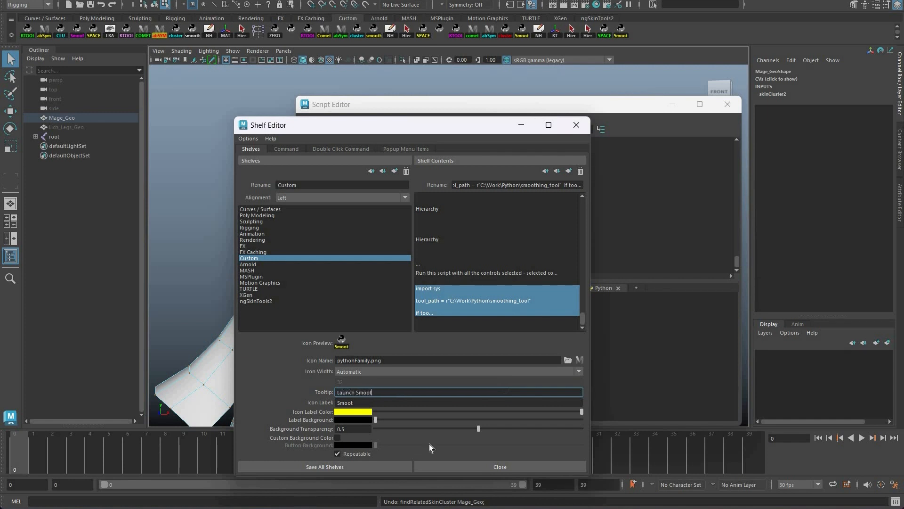
click(380, 465)
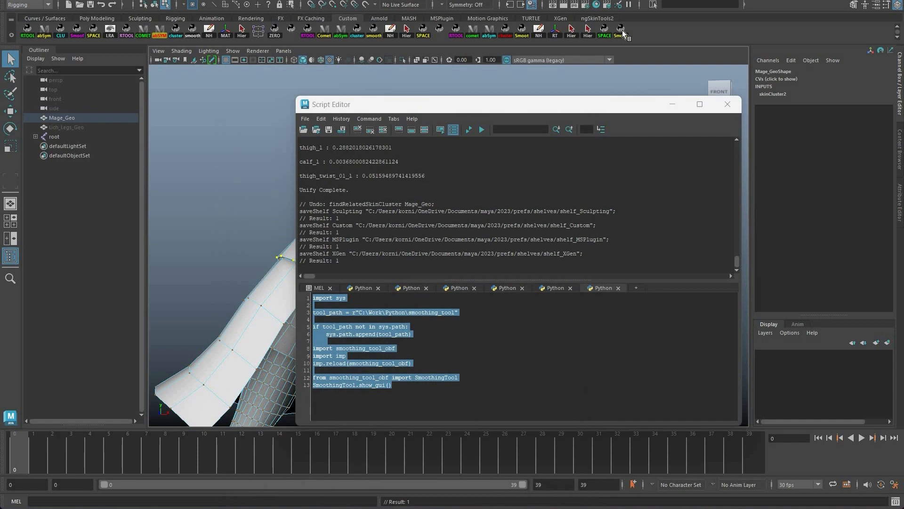
Close the Script Editor and test the new Smoot shelf button by launching and closing the JZ Smoothing Tool
click(727, 104)
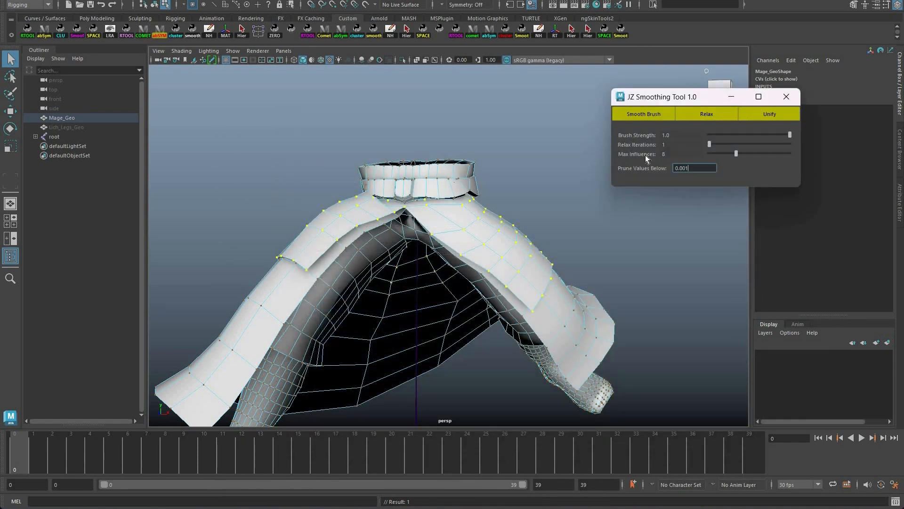
click(786, 97)
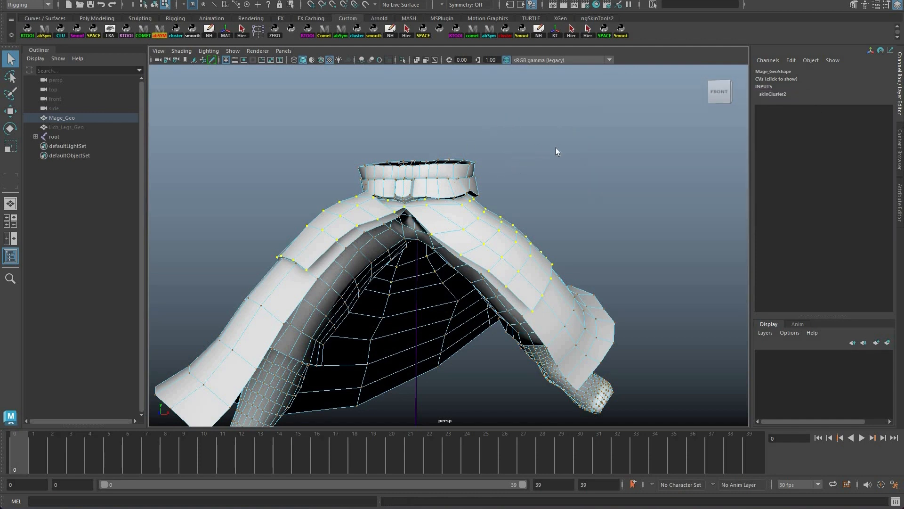
Leave vertex mode and play the walk animation to examine the robe's deformation from several angles and close up at the belt
alt+middle_drag(556, 190, 599, 166)
right_drag(513, 165, 555, 152)
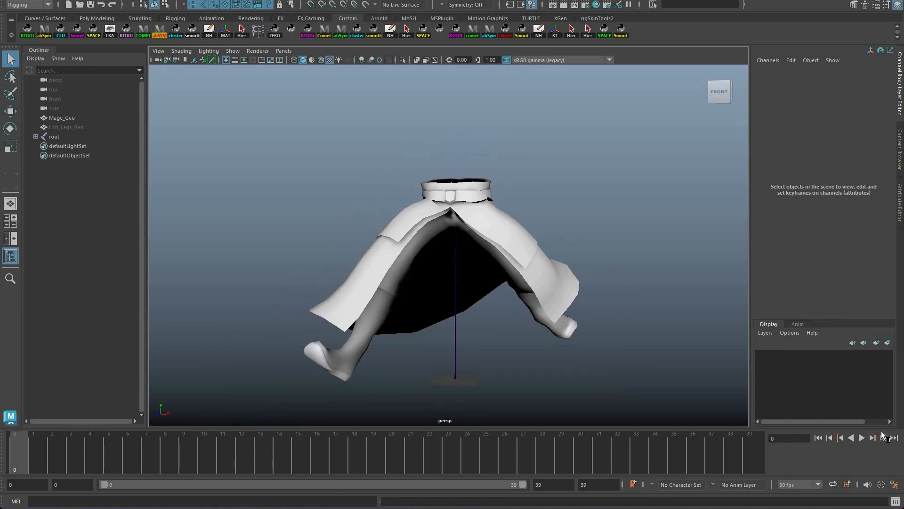
click(862, 438)
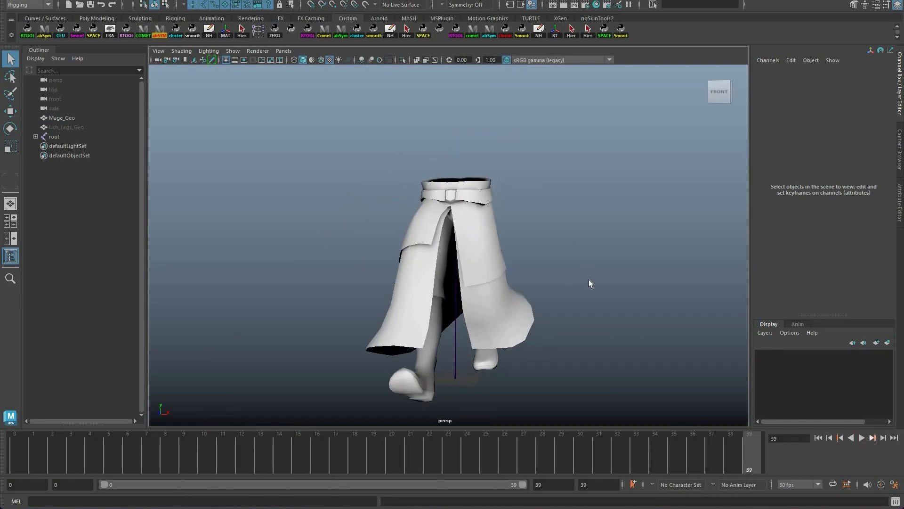
key(alt+v)
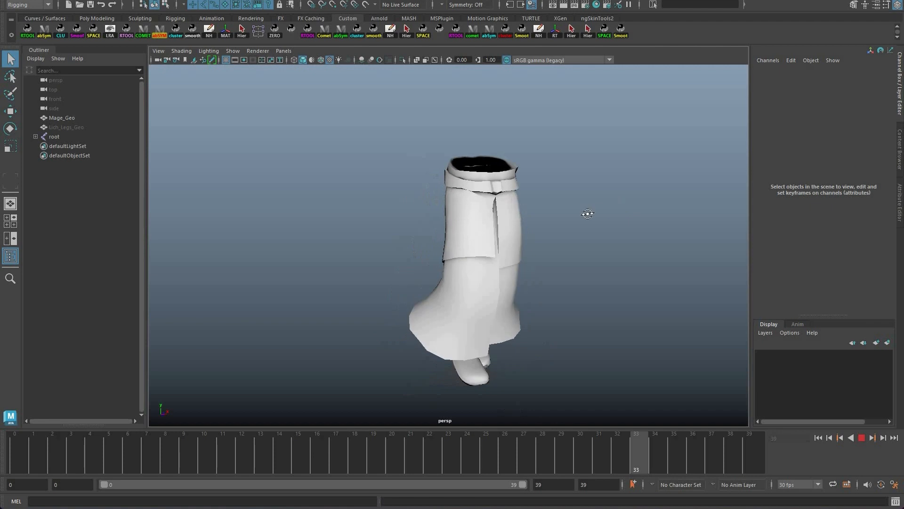
alt+drag(471, 187, 557, 185)
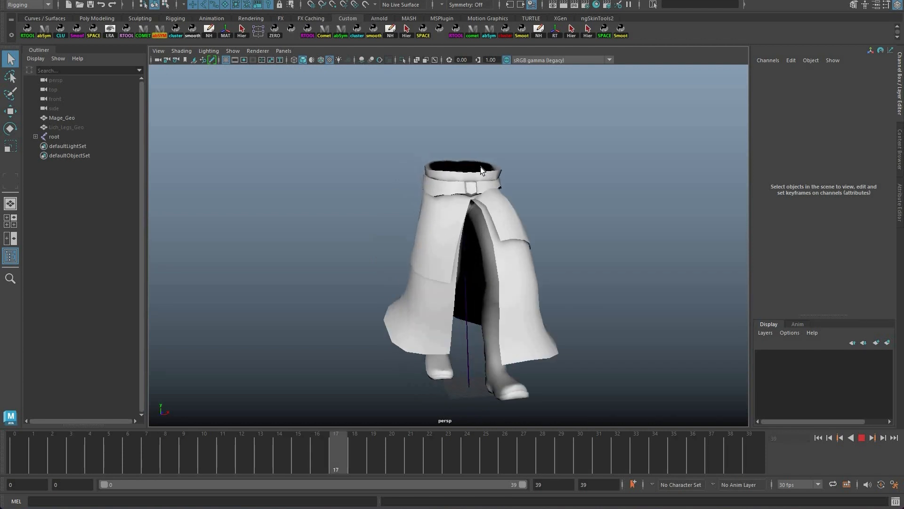
alt+right_drag(481, 167, 885, 448)
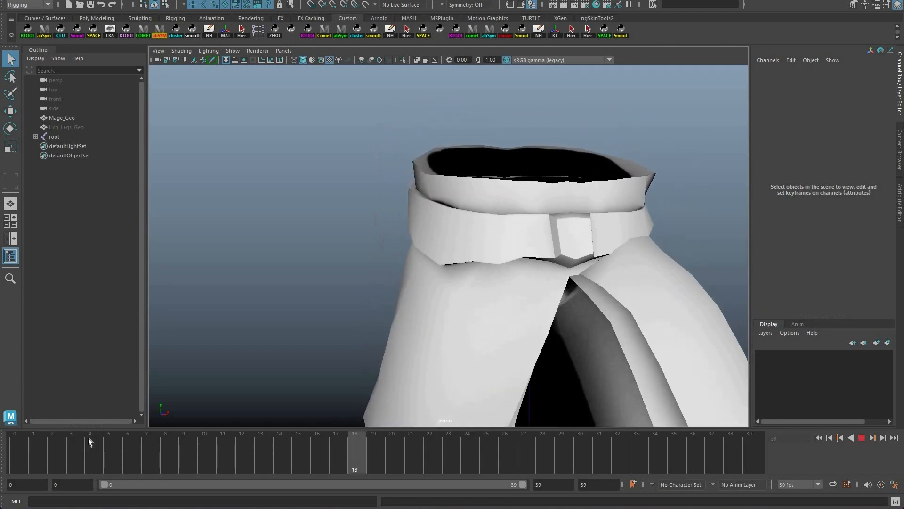
key(Escape)
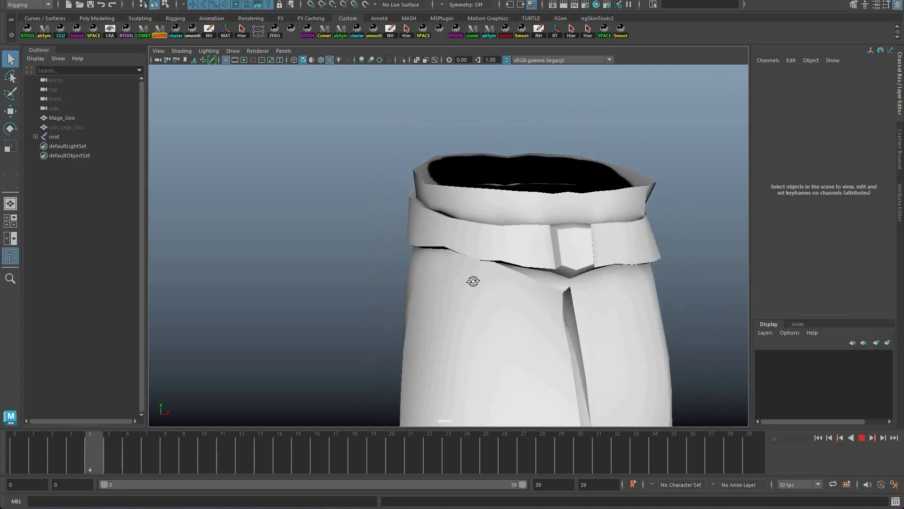
Launch the JZ Smoothing Tool from the Smoot shelf button and resize its Smooth Brush over the robe just below the belt
click(621, 32)
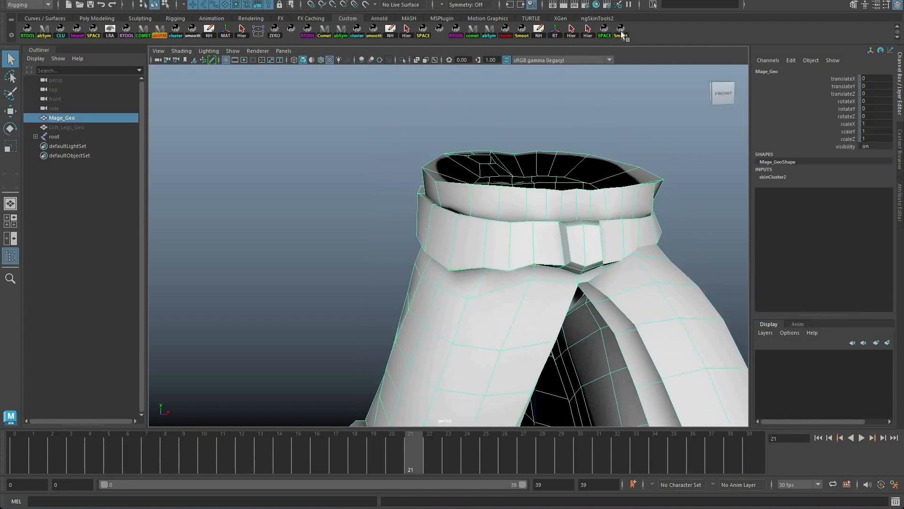
alt+drag(578, 55, 621, 33)
alt+right_drag(621, 32, 608, 127)
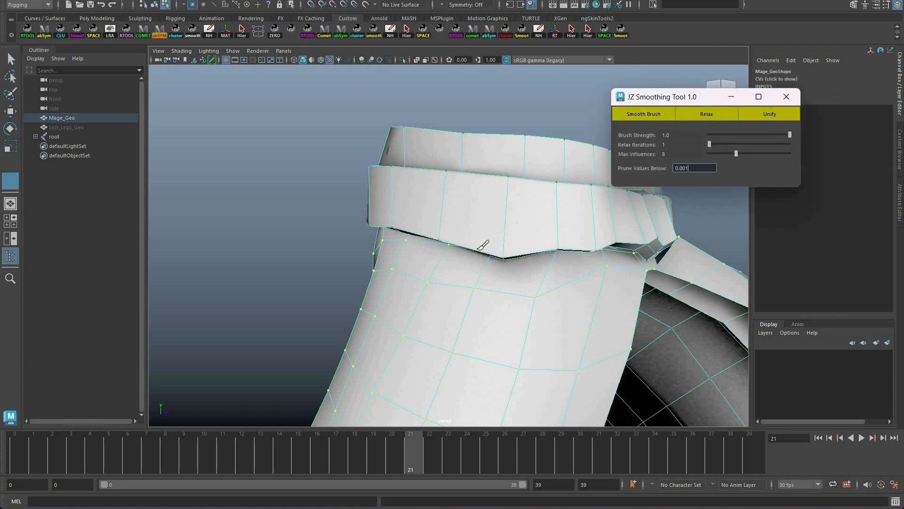
alt+middle_drag(516, 213, 485, 209)
alt+right_drag(486, 208, 477, 228)
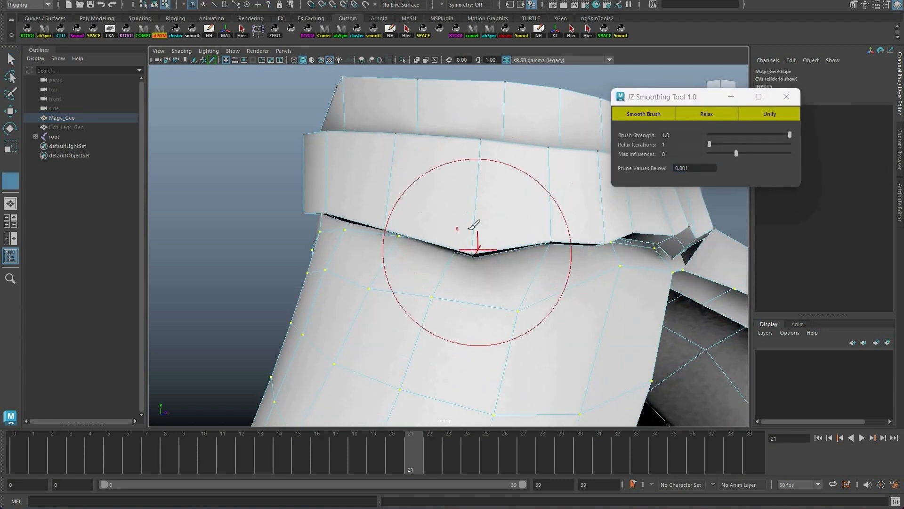
key(b)
mouse_move(533, 213)
mouse_down()
mouse_move(433, 207)
mouse_move(496, 193)
mouse_move(501, 206)
mouse_move(470, 197)
mouse_move(536, 238)
mouse_move(538, 203)
mouse_up()
Lower the tool's Brush Strength to 0.4 and Max Influences to 4, and close the JZ Smoothing Tool window
drag(722, 135, 728, 135)
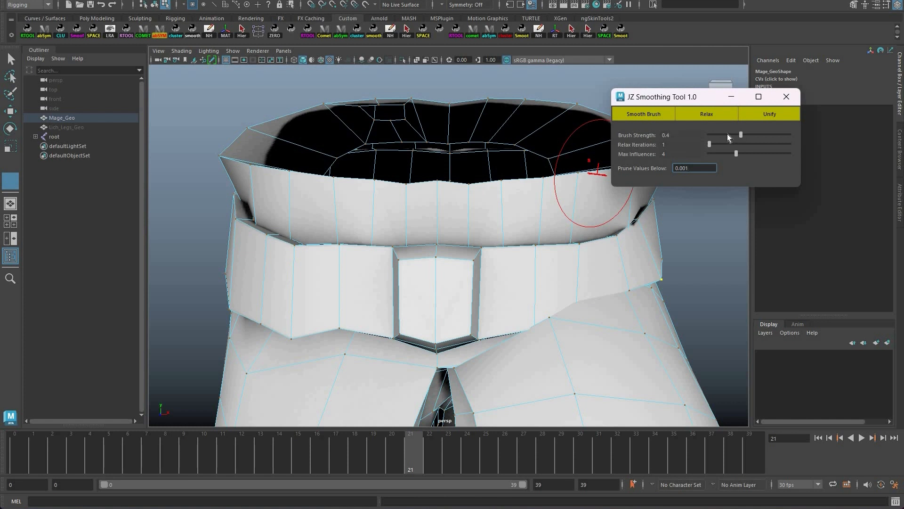
click(727, 134)
click(786, 97)
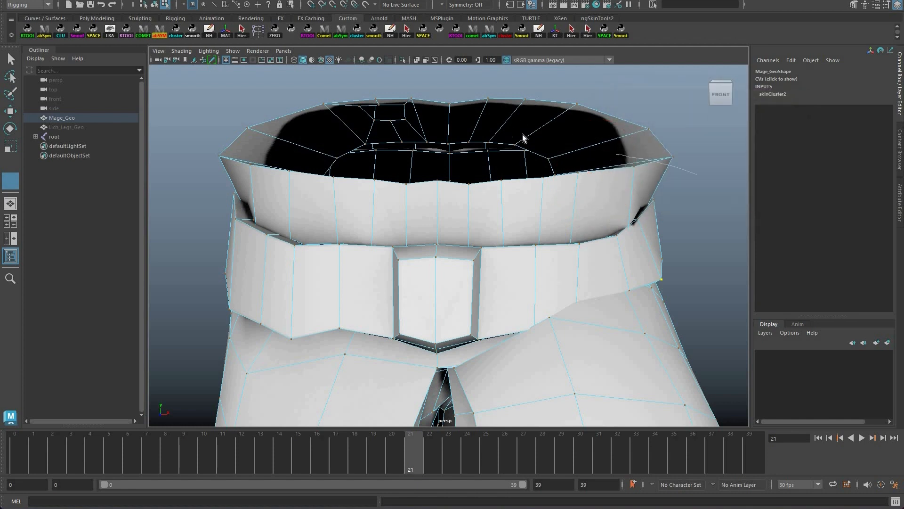